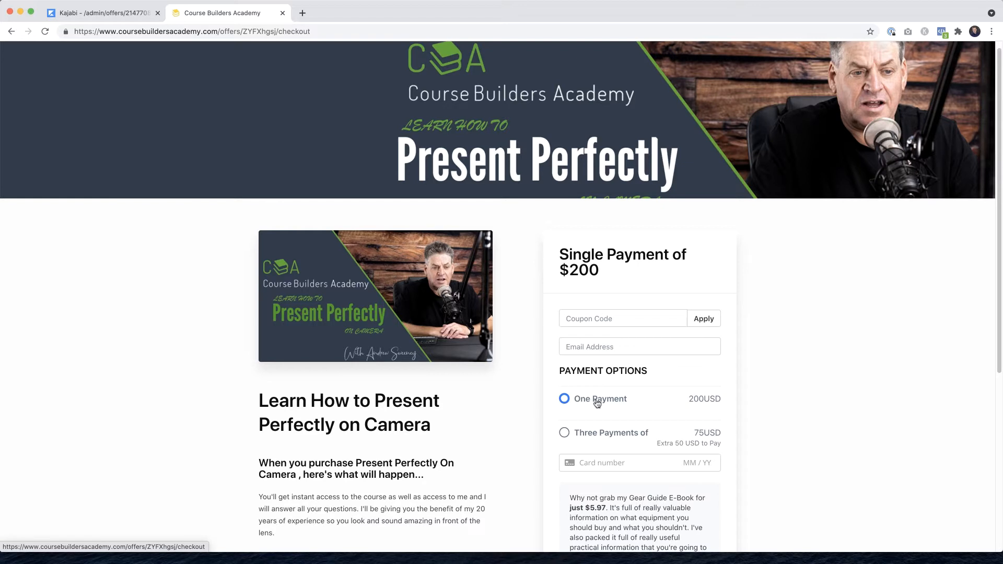
# Switch the live checkout page to the Three Payments option to preview the payment choices.
pyautogui.click(565, 434)
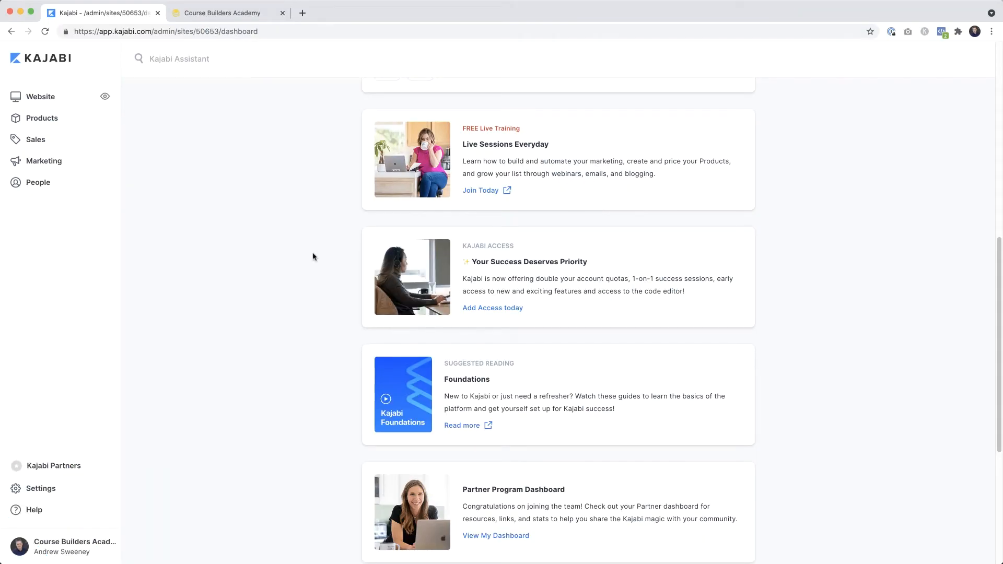
# Open the site's Checkout Settings and go to the Checkout Tracking Code section.
pyautogui.click(16, 490)
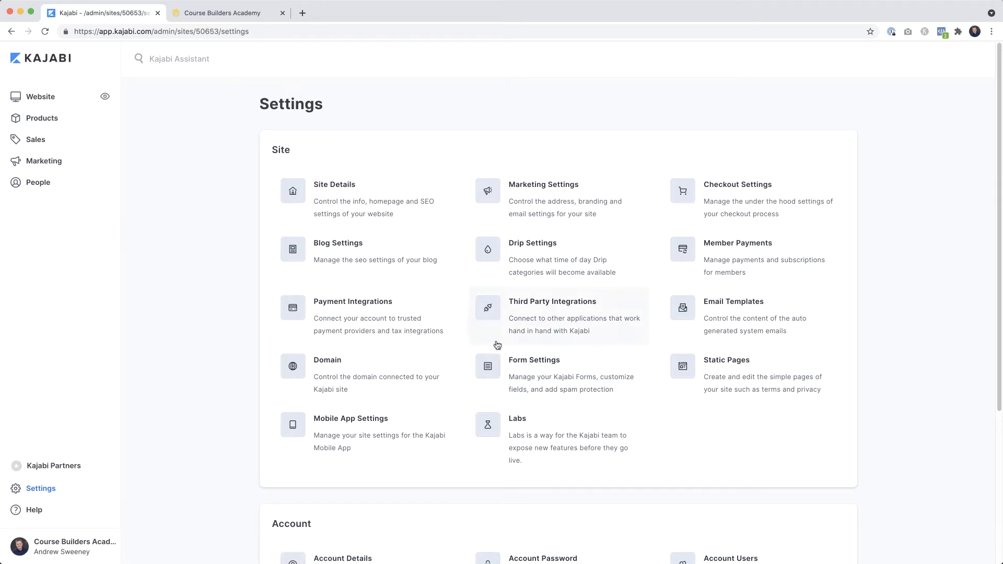
pyautogui.click(683, 193)
pyautogui.scroll(-1, 687, 141)
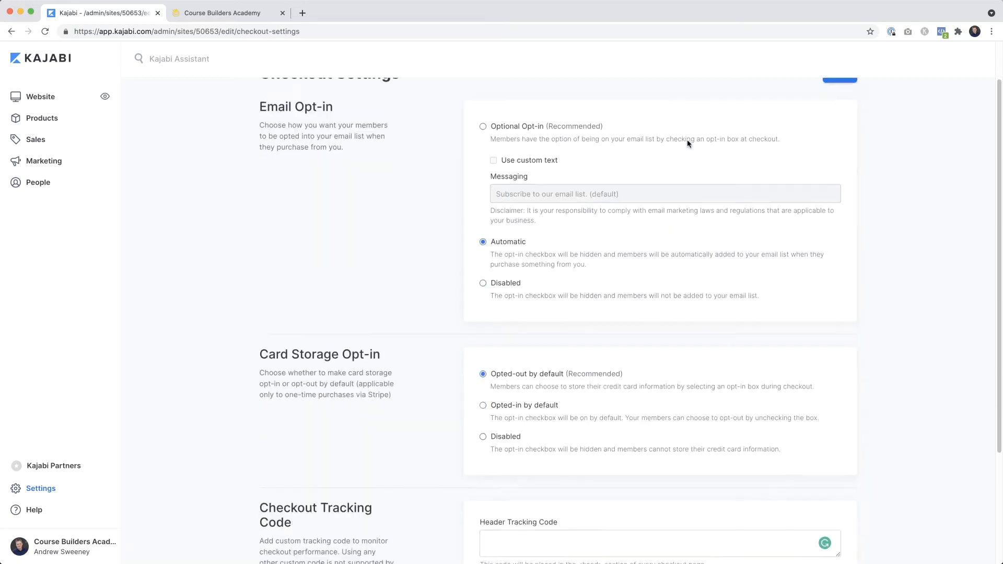
pyautogui.scroll(-3, 688, 143)
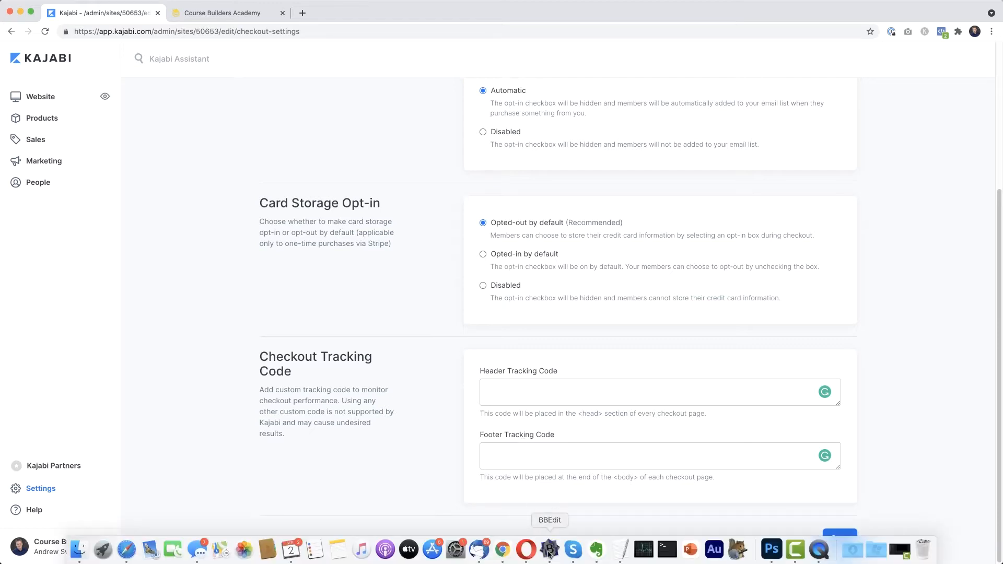
# Switch to BBEdit and copy the header code in Multi-price-code.html, from the stylesheet link through the closing </style> tag.
pyautogui.click(550, 552)
pyautogui.scroll(15, 406, 394)
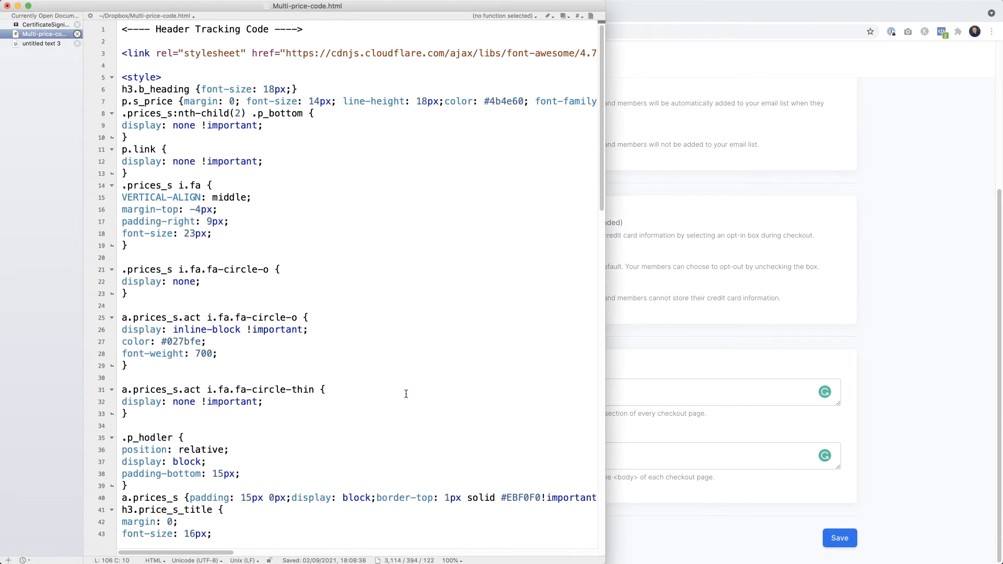
pyautogui.moveTo(310, 26); pyautogui.dragTo(119, 29)
pyautogui.scroll(-3, 316, 137)
pyautogui.scroll(-9, 315, 137)
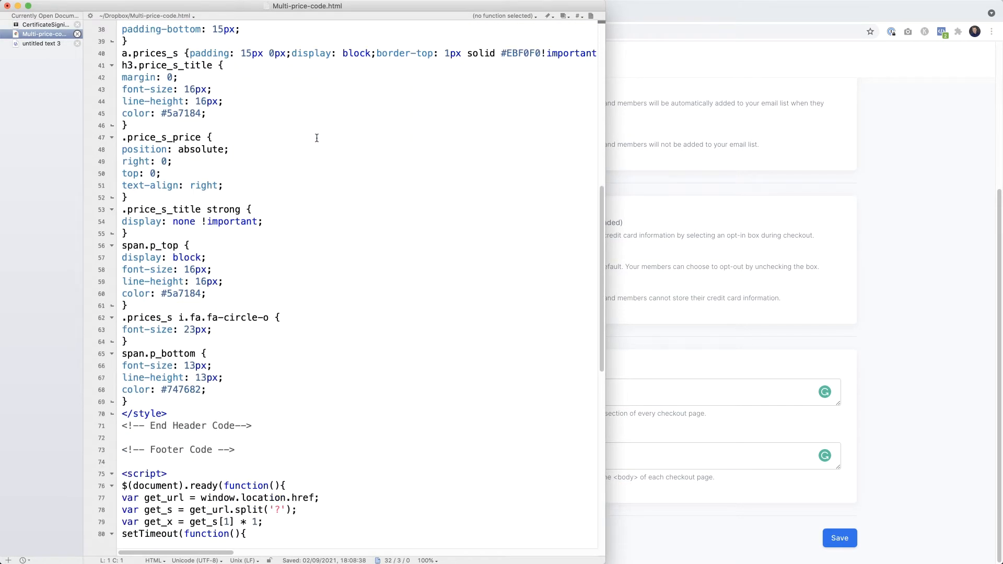
pyautogui.moveTo(172, 413); pyautogui.dragTo(112, 413)
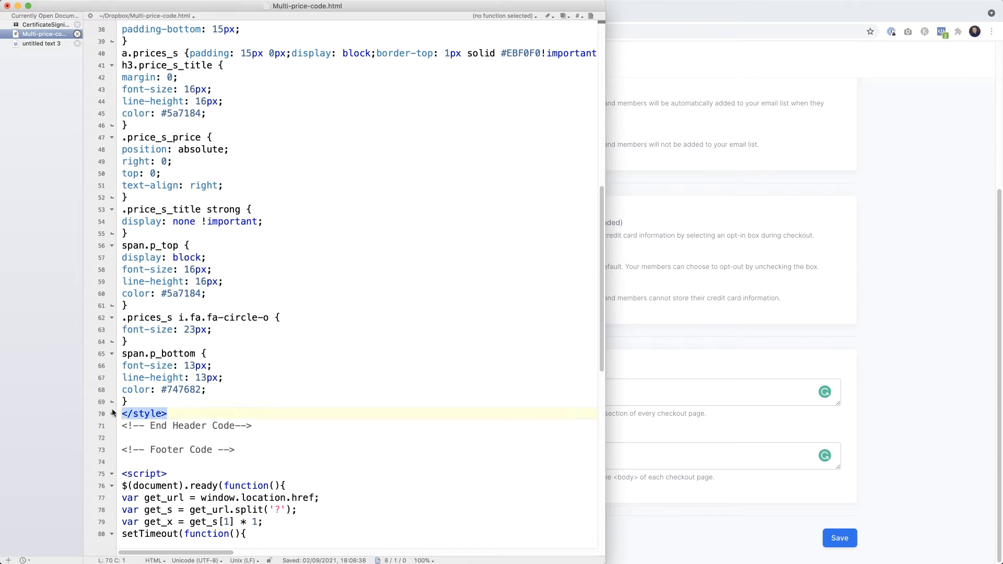
pyautogui.scroll(12, 326, 316)
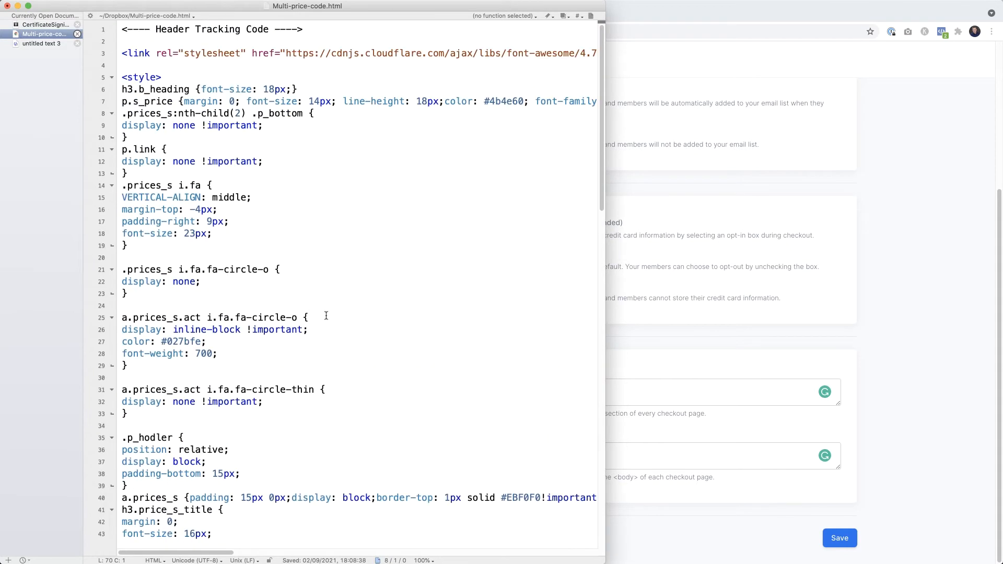
pyautogui.keyDown('shift'); pyautogui.click(124, 54); pyautogui.keyUp('shift')
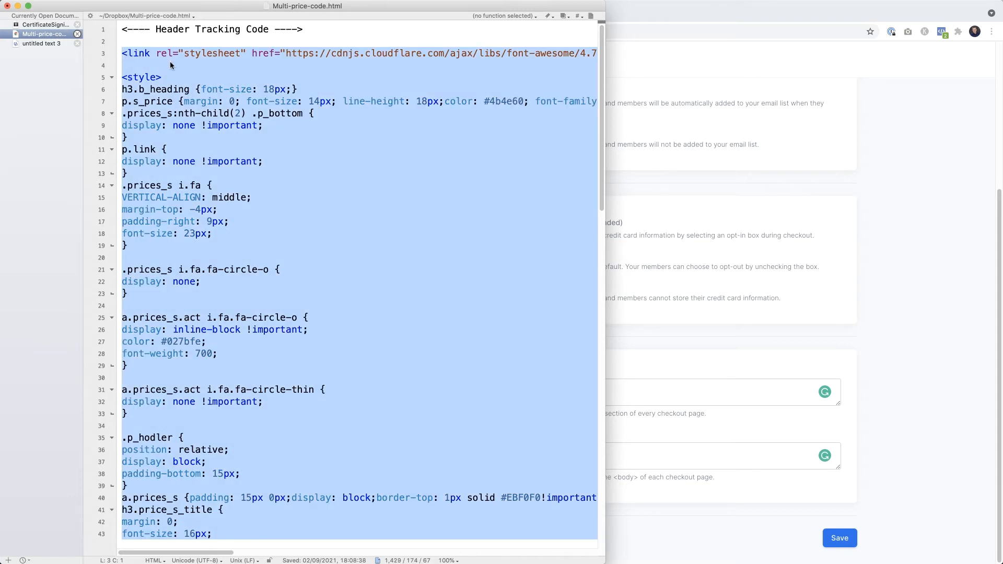
# Return to Kajabi in the browser and paste the copied code as the Header Tracking Code.
pyautogui.click(709, 204)
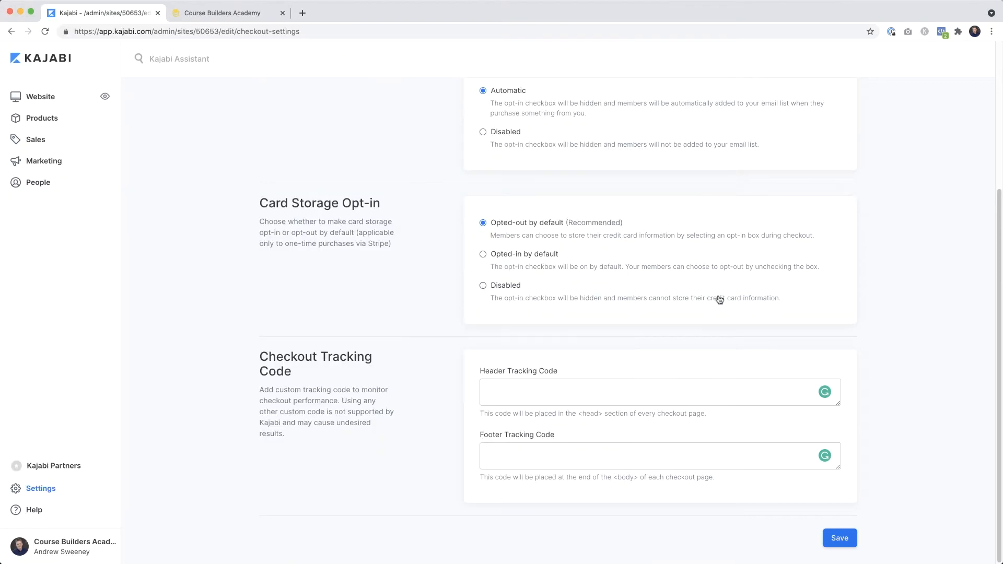
pyautogui.click(503, 390)
pyautogui.press('super+v')
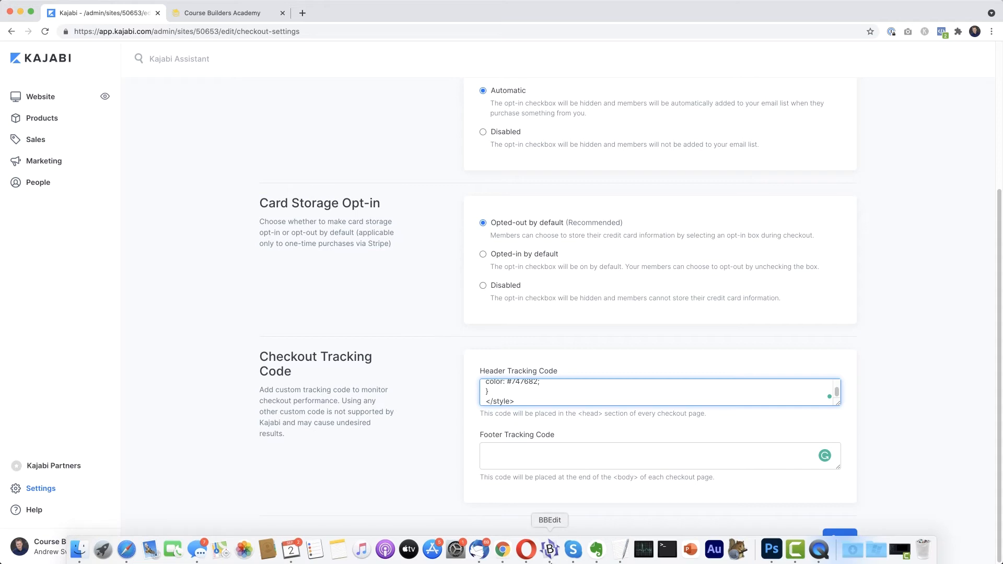
# Switch to BBEdit and copy the footer code in Multi-price-code.html, from the opening <script> tag through </script>.
pyautogui.click(550, 549)
pyautogui.scroll(-8, 399, 415)
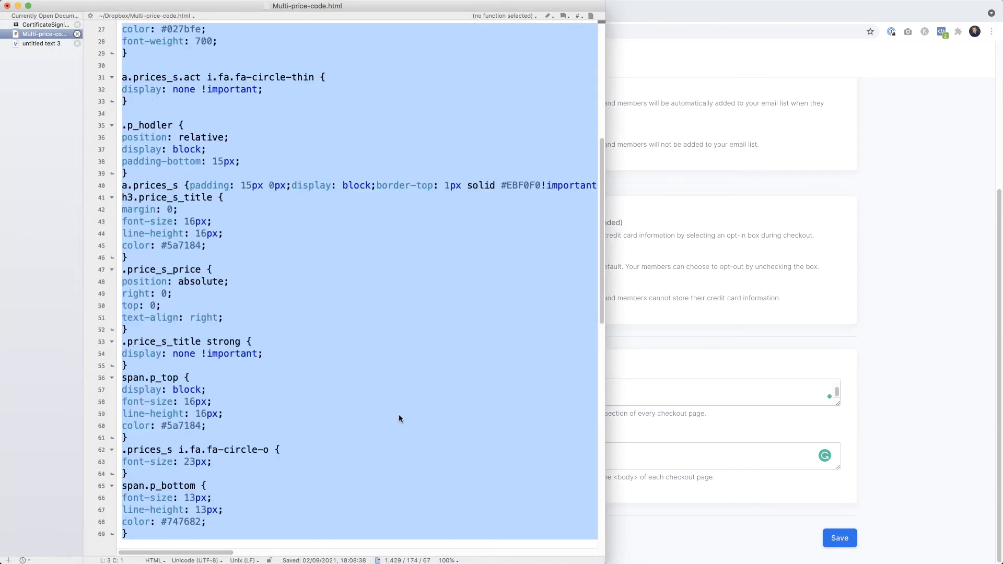
pyautogui.scroll(-10, 400, 415)
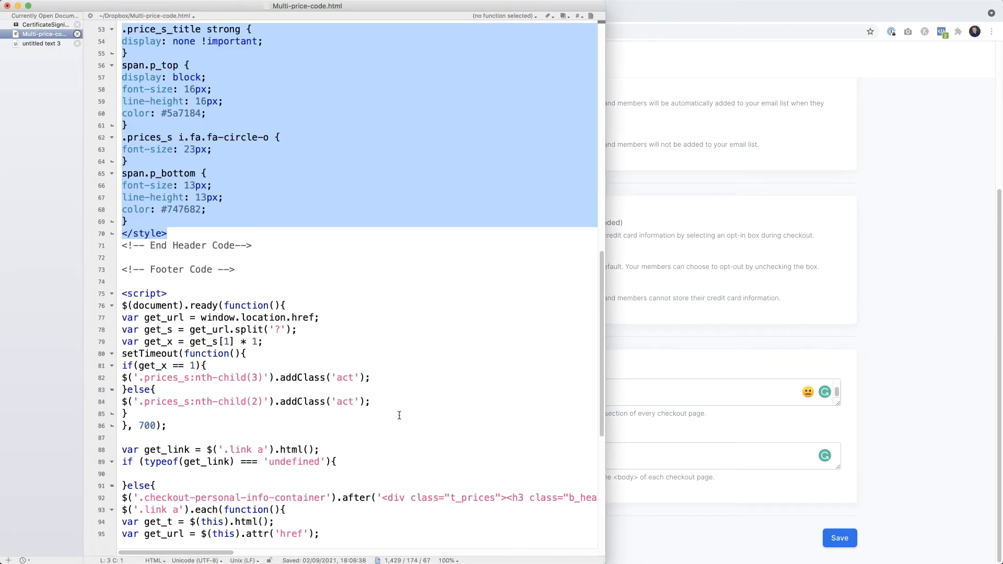
pyautogui.scroll(-4, 399, 415)
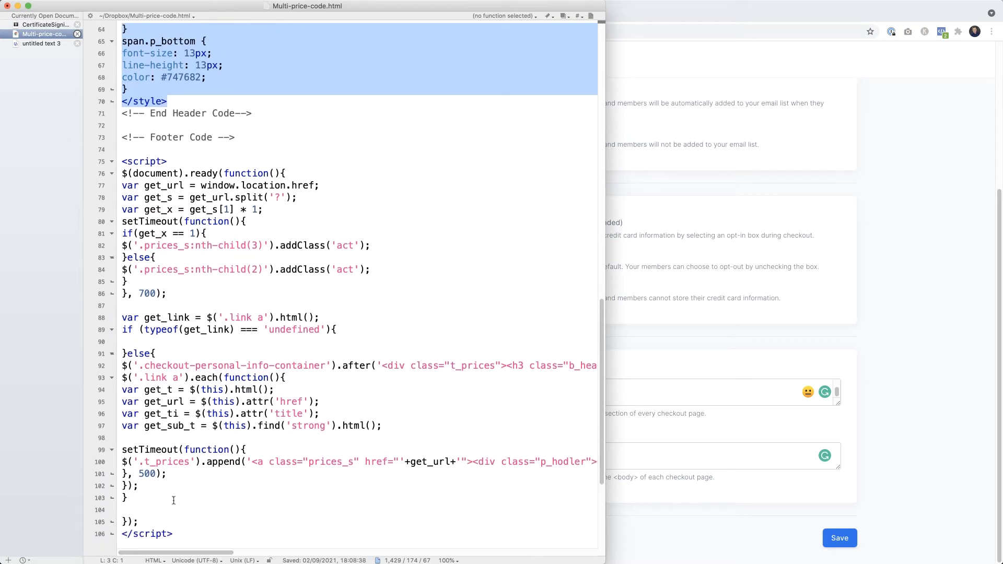
pyautogui.scroll(-2, 174, 501)
pyautogui.moveTo(190, 489); pyautogui.dragTo(120, 476)
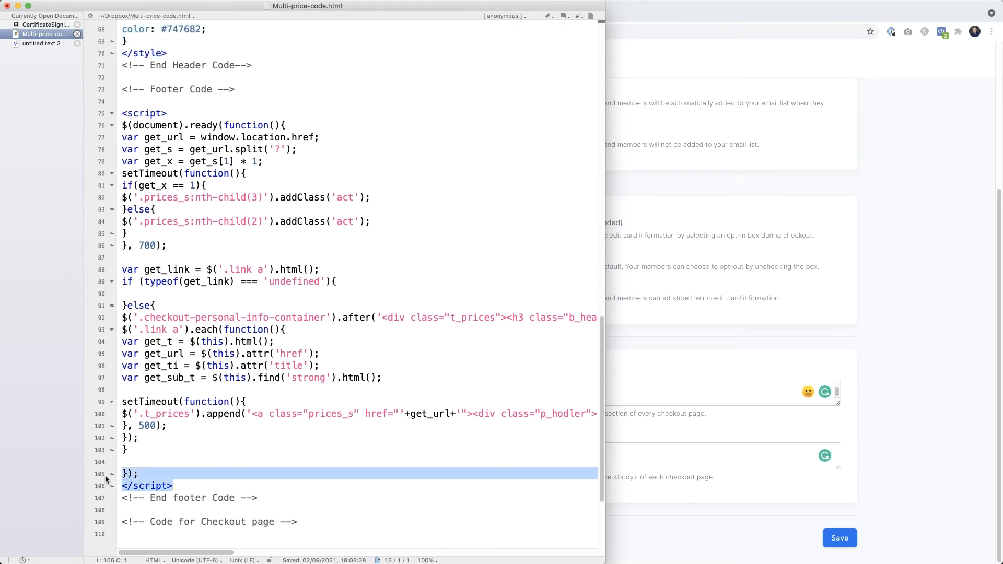
pyautogui.scroll(2, 174, 139)
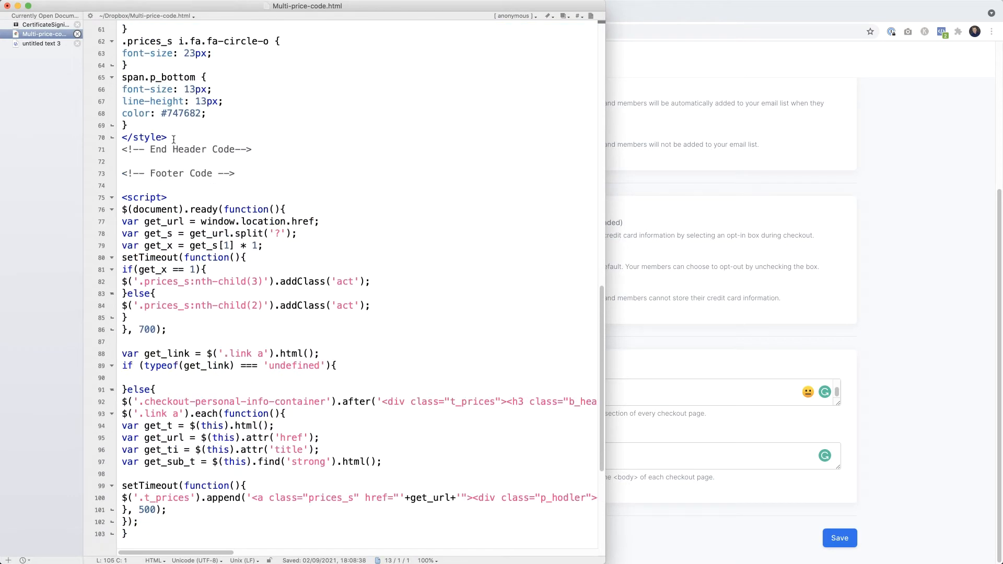
pyautogui.keyDown('shift'); pyautogui.click(124, 197); pyautogui.keyUp('shift')
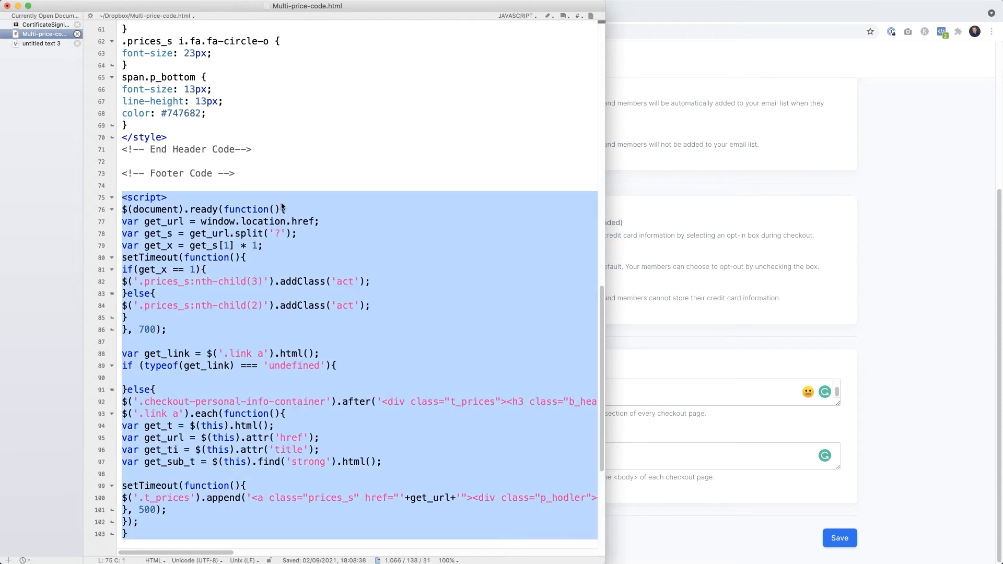
# Return to Kajabi, paste the copied script as the Footer Tracking Code, and save the checkout settings.
pyautogui.click(679, 464)
pyautogui.click(565, 454)
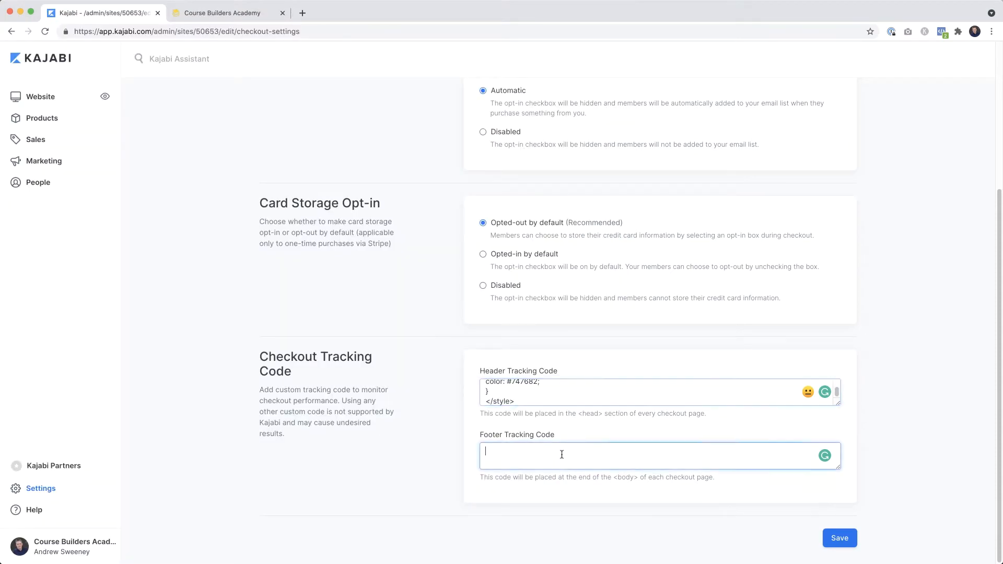
pyautogui.press('super+v')
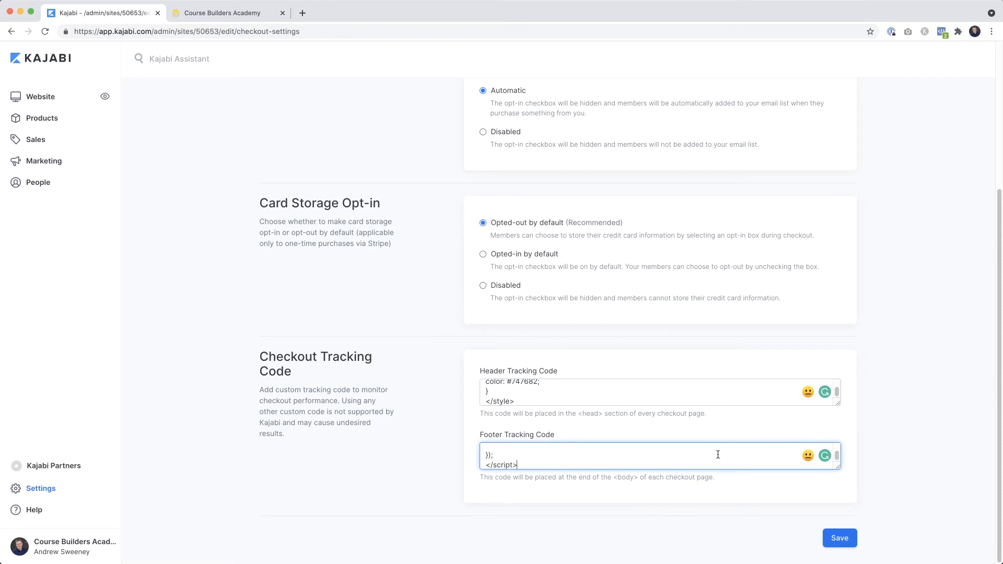
pyautogui.click(843, 539)
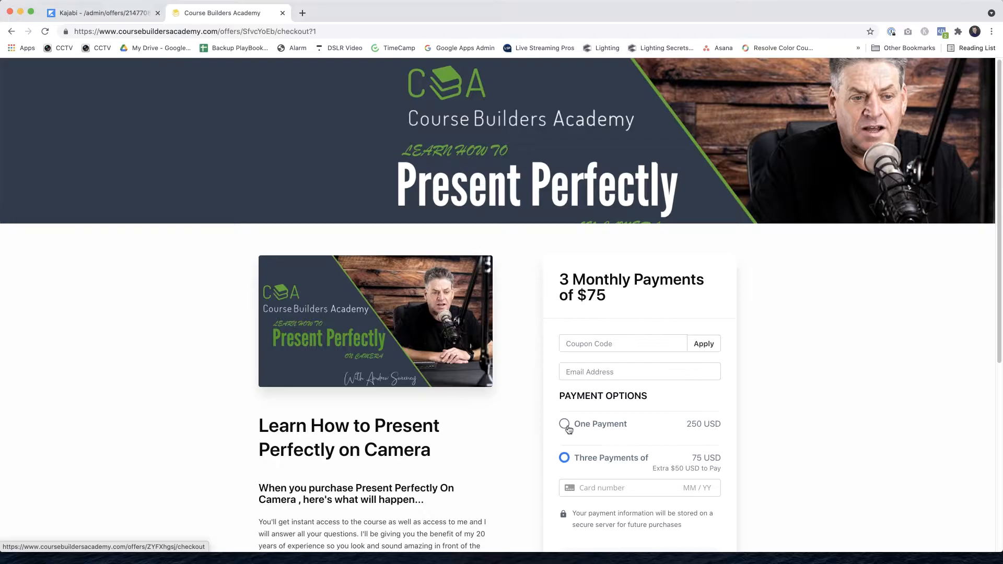
# Switch the live checkout page between One Payment and Three Payments, and inspect how the offer code in the page address changes.
pyautogui.click(568, 427)
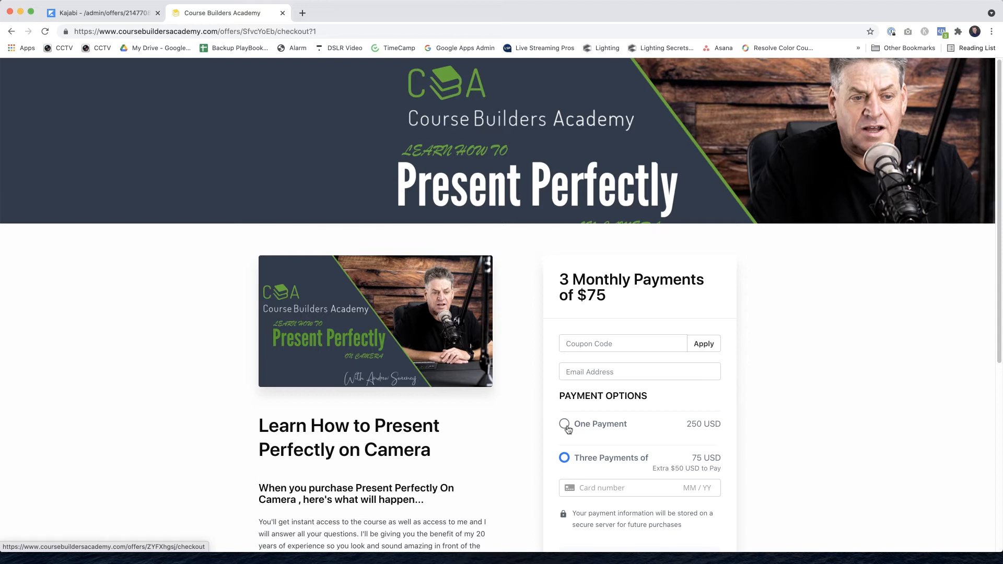
pyautogui.click(566, 460)
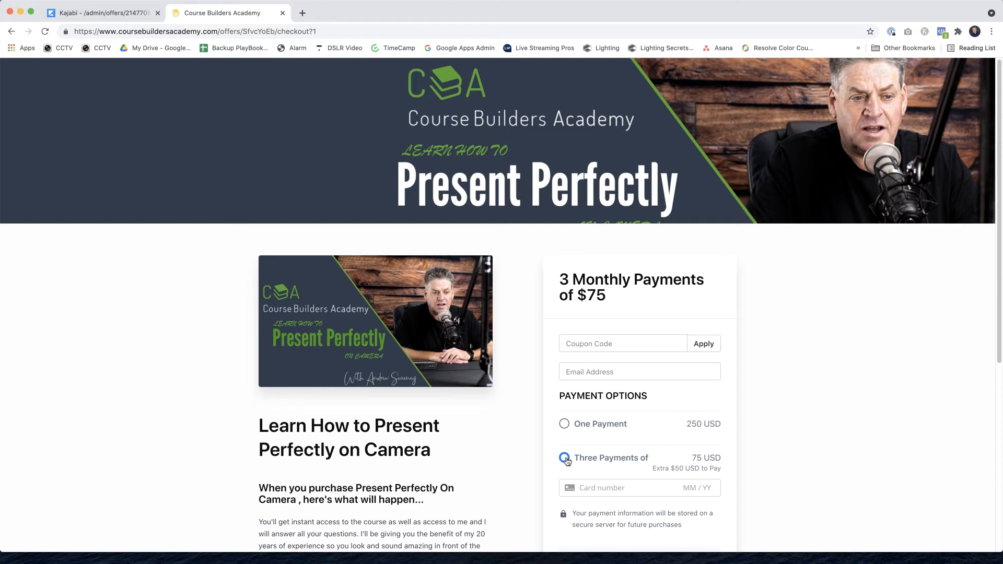
pyautogui.doubleClick(250, 31)
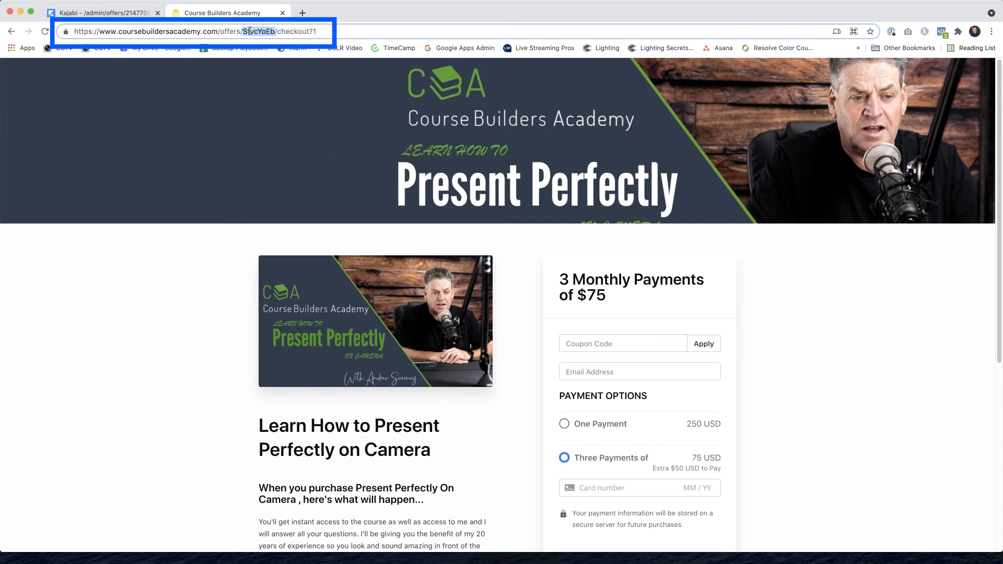
pyautogui.press('Return')
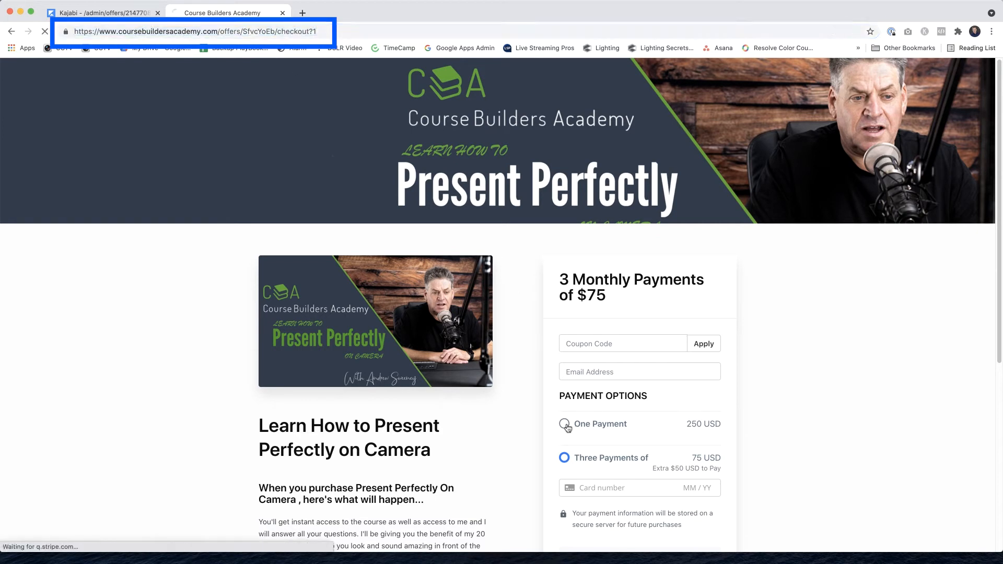
pyautogui.click(565, 460)
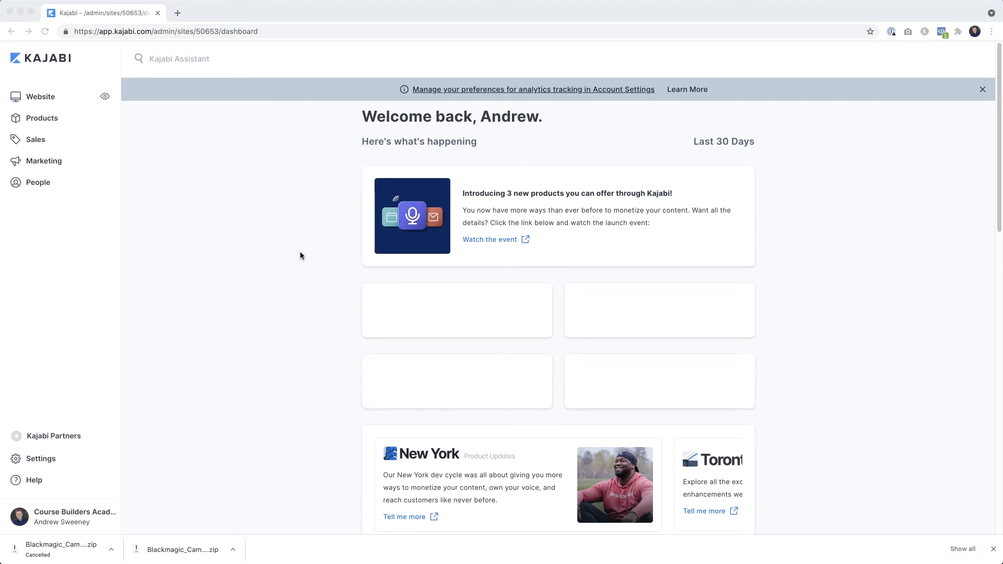
# Find the "Learn How to Present Perfectly on Camera - $200 Single Payment" offer among the sales offers and clone it.
pyautogui.click(36, 139)
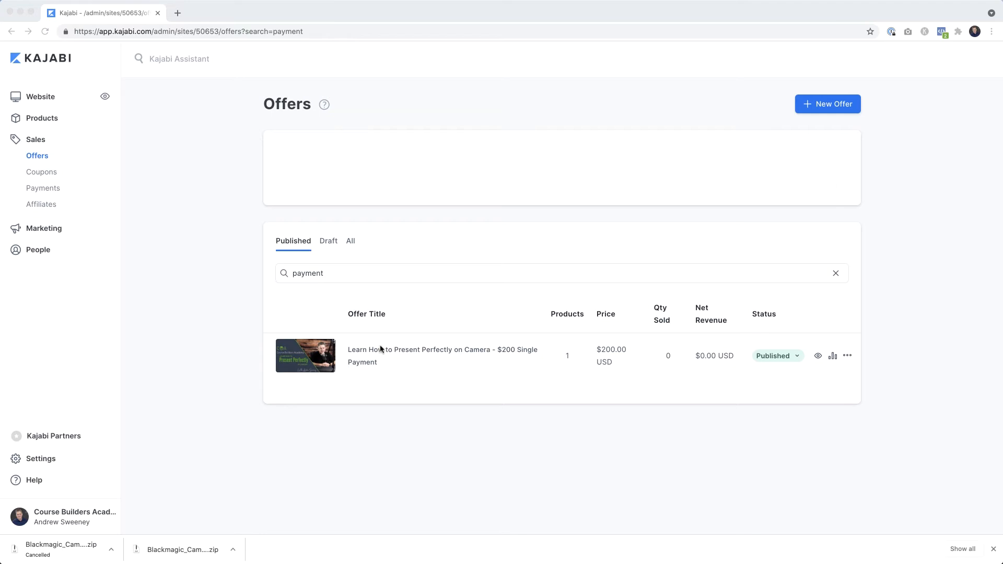
pyautogui.click(848, 356)
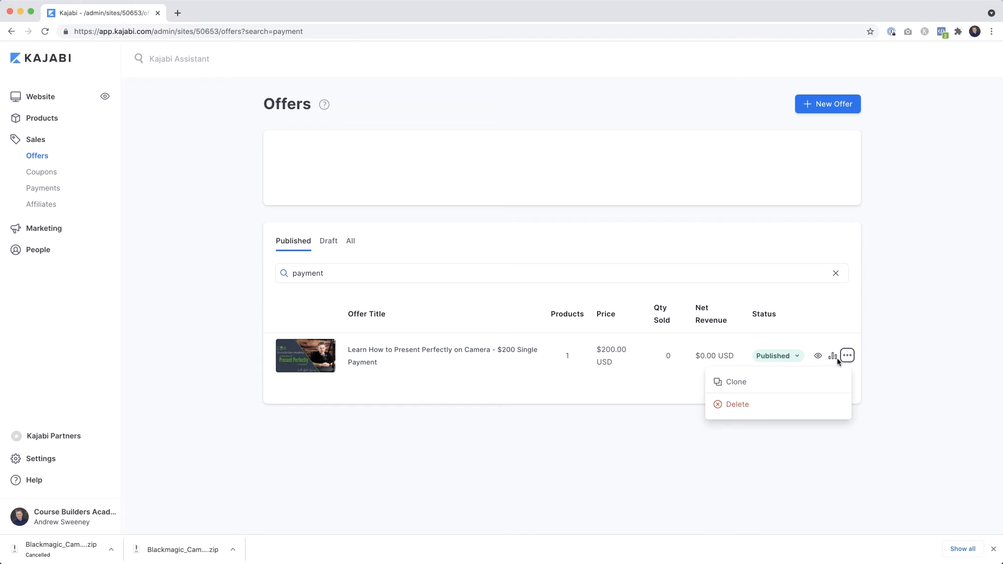
pyautogui.click(737, 382)
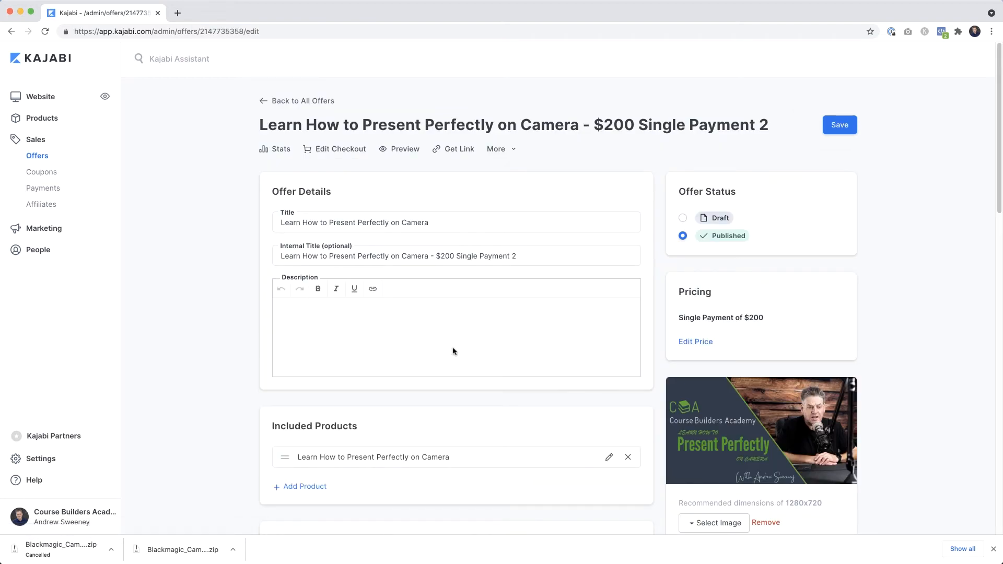
# Set the cloned offer's internal title to "Test Monthly Offer" and save the offer.
pyautogui.click(431, 256)
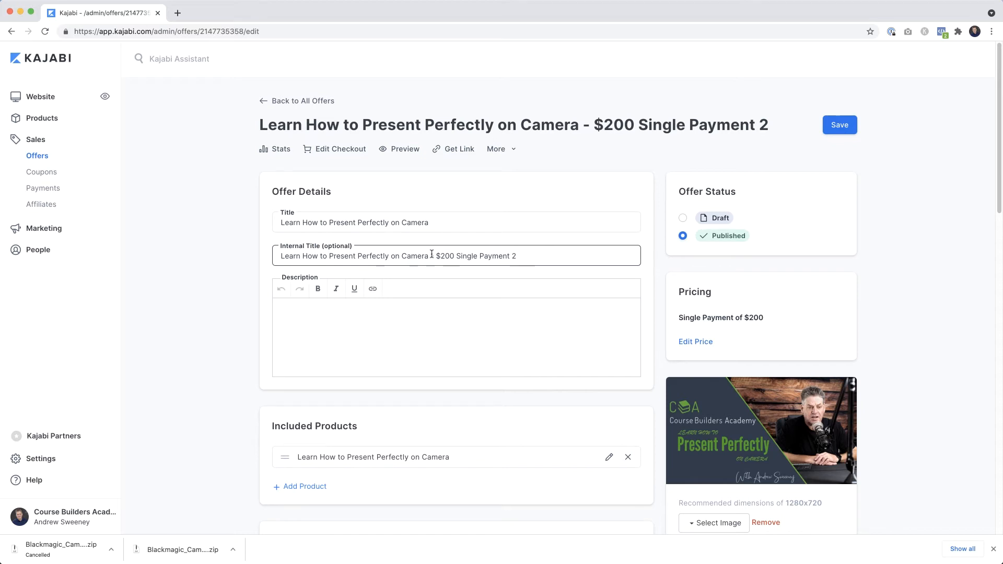
pyautogui.press('super+a')
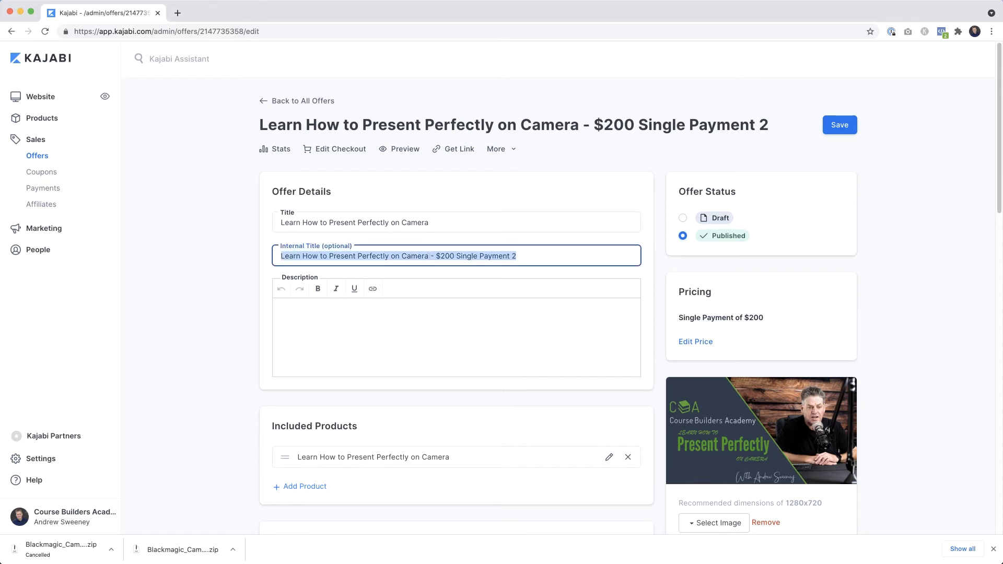
pyautogui.write('Test Monthly Offer')
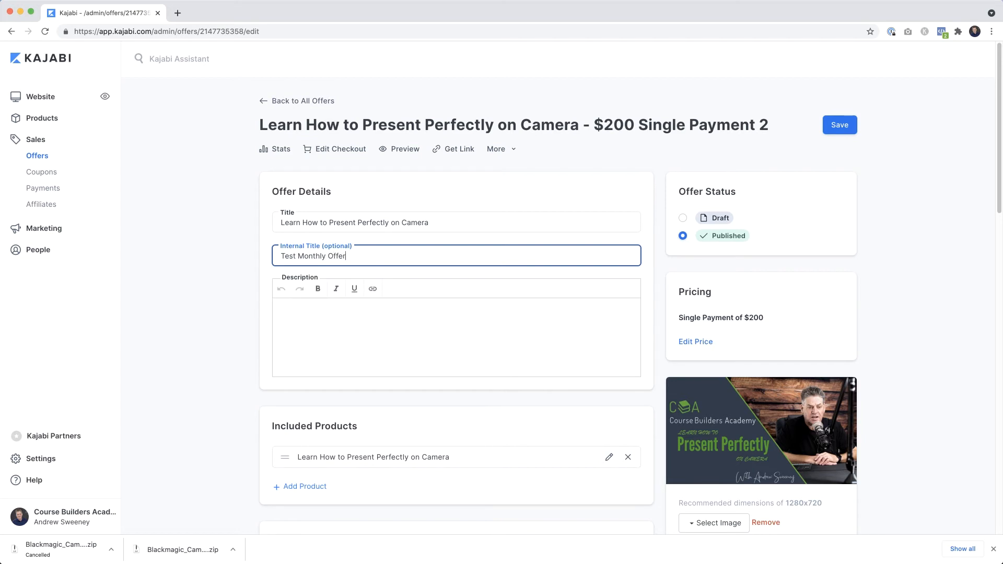
pyautogui.click(840, 127)
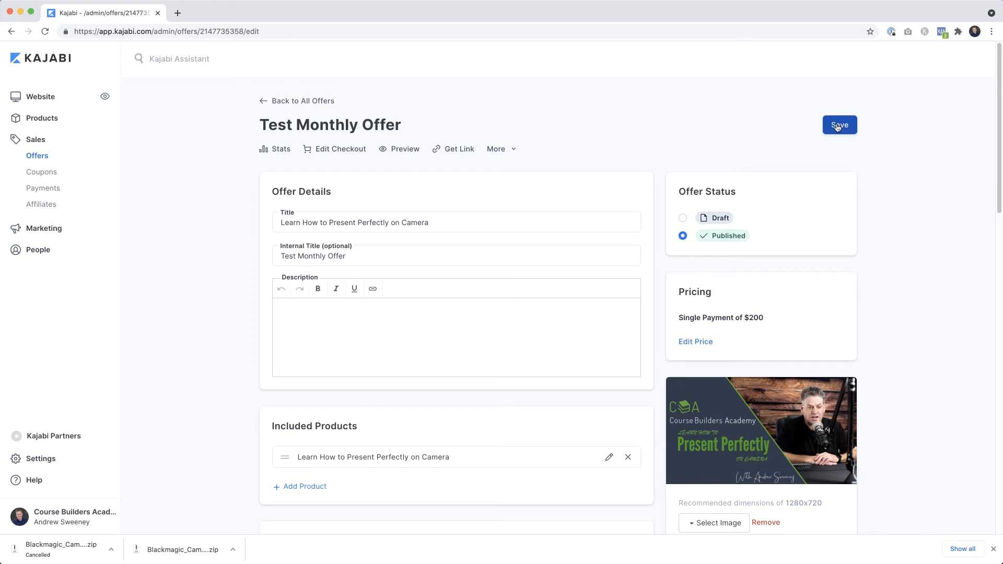
# Change the cloned offer's pricing to multiple payments, with a payment amount of 30.00 USD and 3 payments.
pyautogui.click(708, 343)
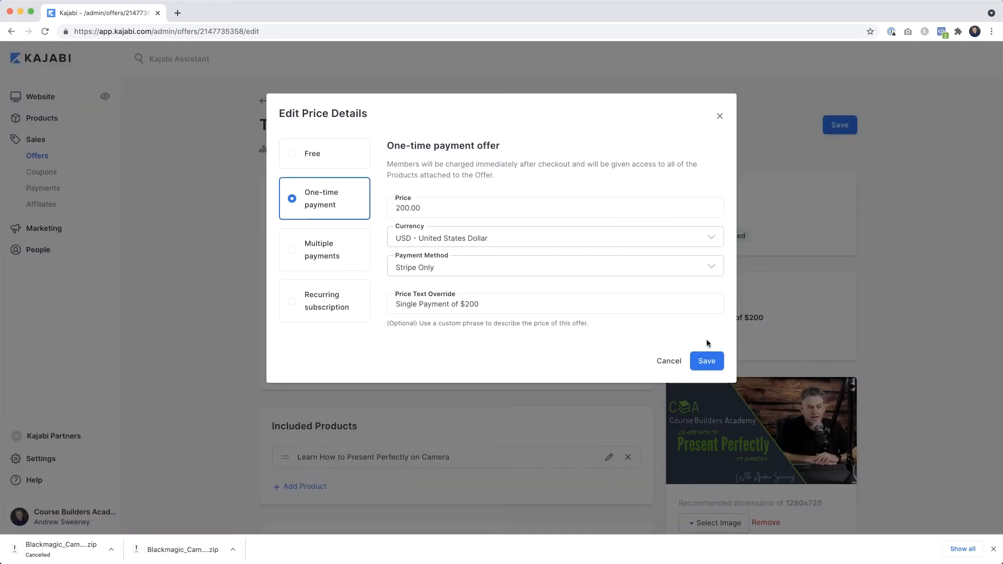
pyautogui.click(290, 252)
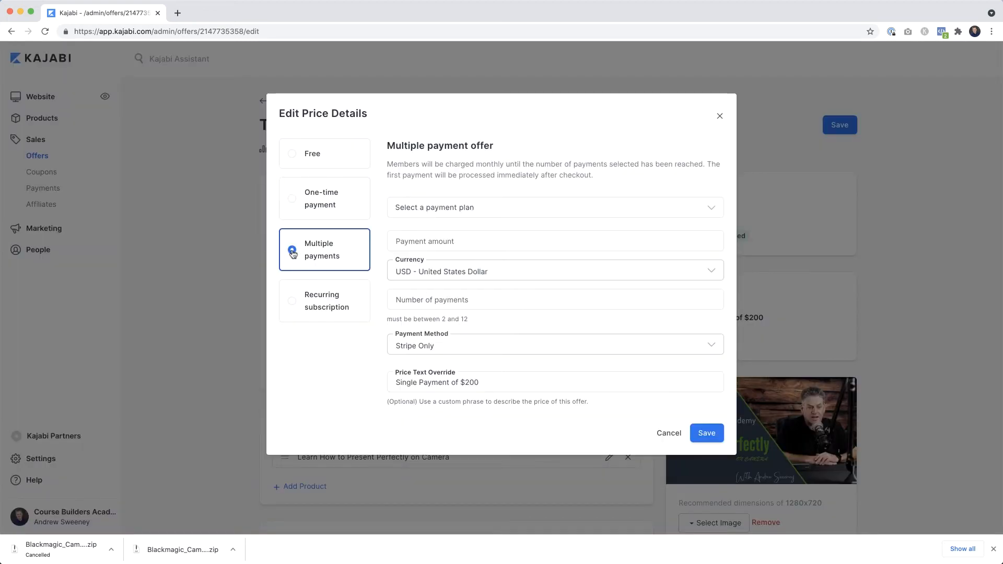
pyautogui.click(410, 241)
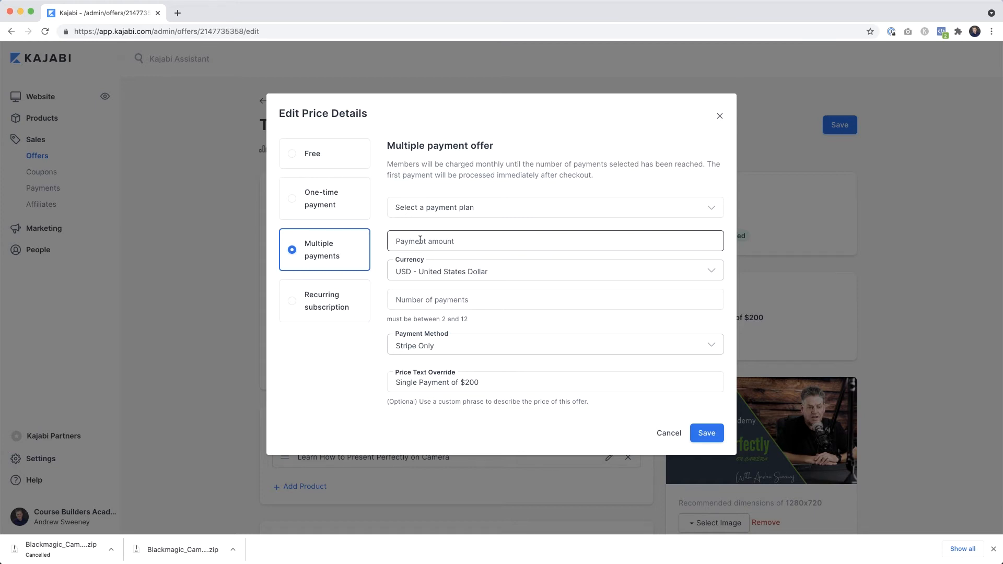
pyautogui.click(421, 240)
pyautogui.write('30.00')
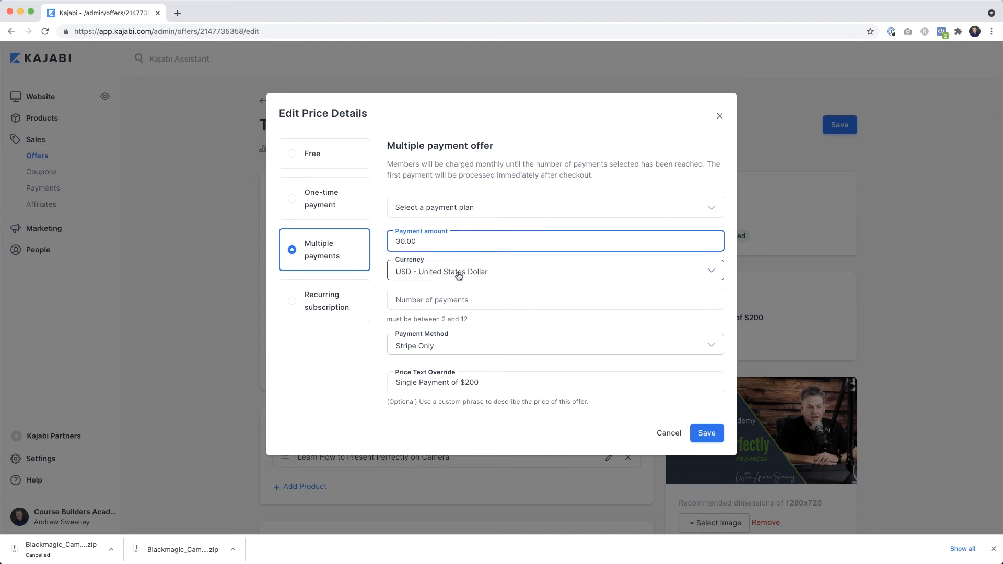
pyautogui.click(481, 301)
pyautogui.write('3')
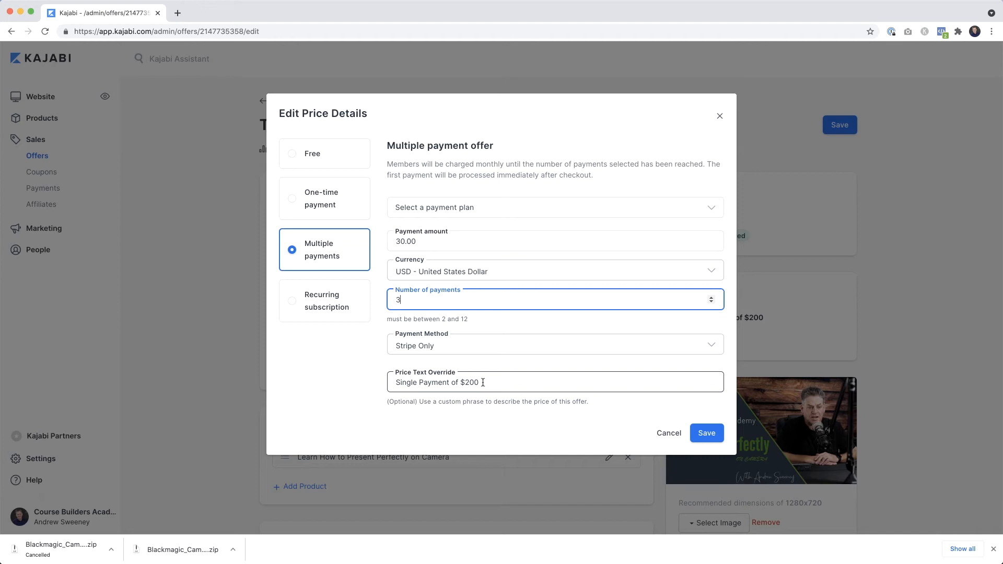
# Set the price text override to "3 x Payments of $30.00", save the price details, and preview the offer's checkout page.
pyautogui.moveTo(483, 382); pyautogui.dragTo(392, 383)
pyautogui.write('3')
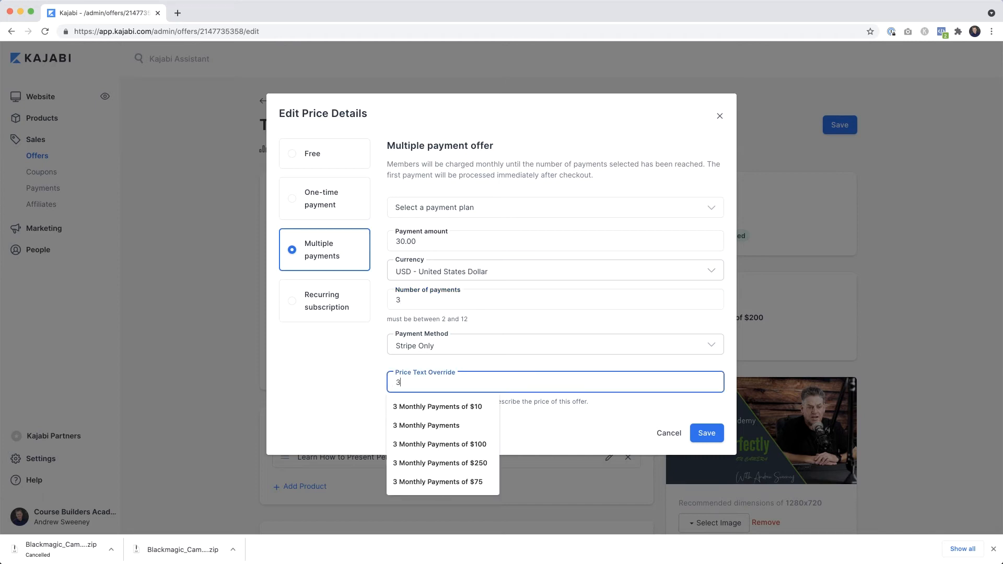
pyautogui.write(' x Payment')
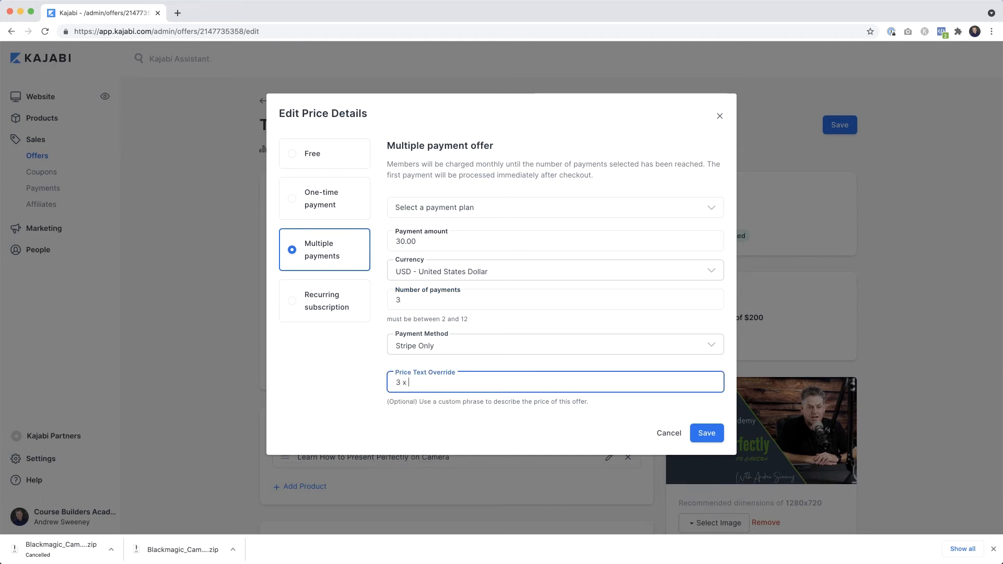
pyautogui.write('s of $30.00')
pyautogui.click(707, 433)
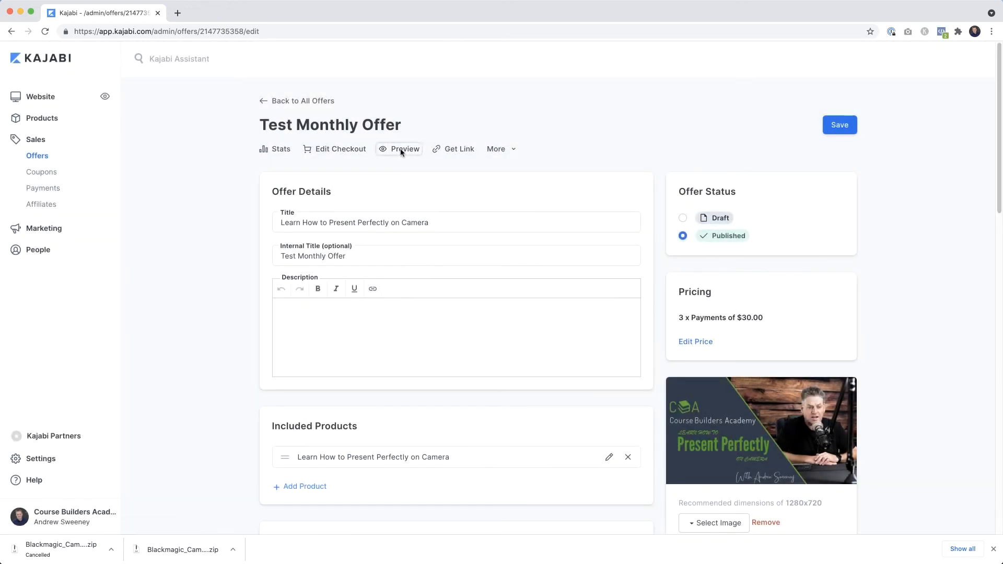
pyautogui.click(400, 152)
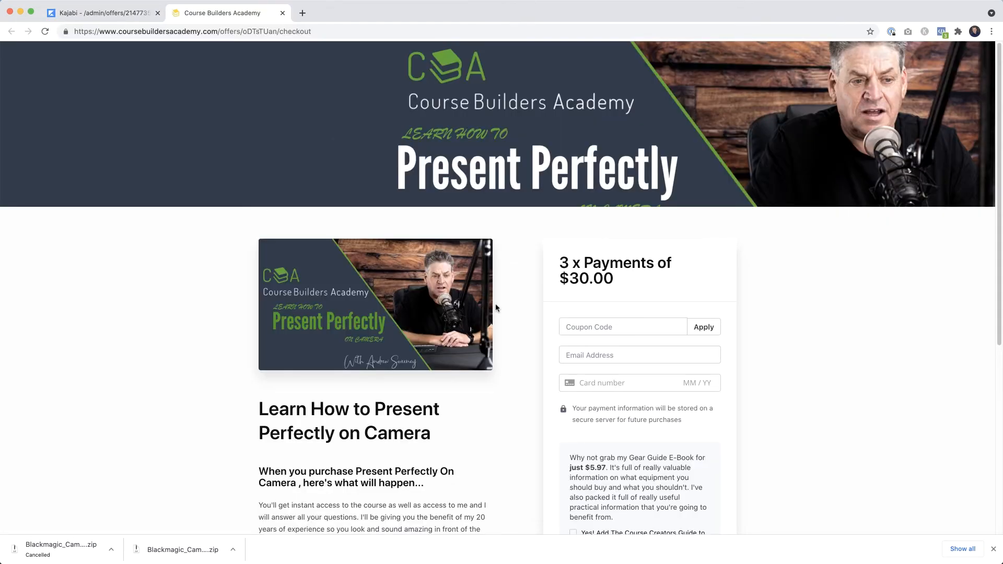
pyautogui.press('super+w')
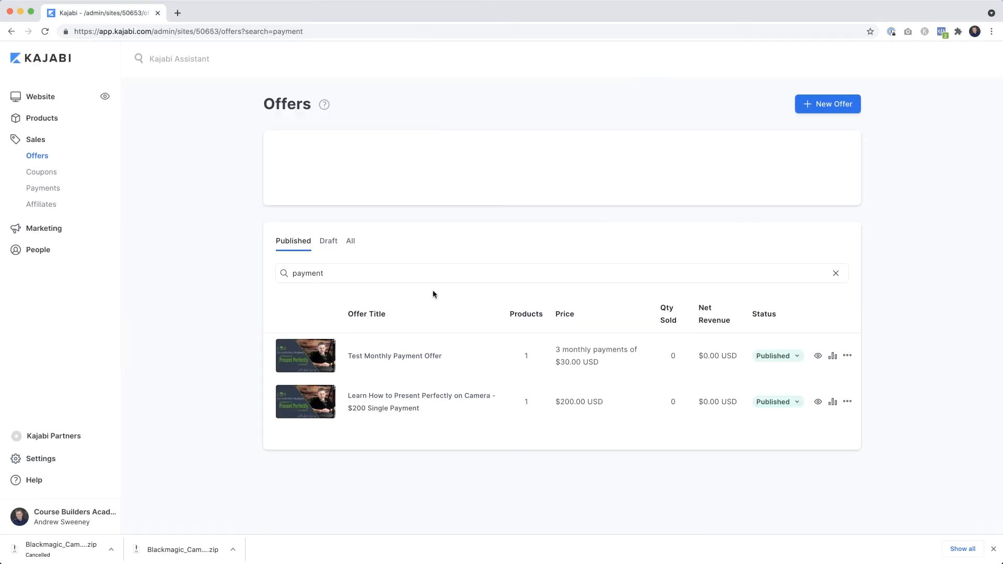
# Open the "Test Monthly Payment Offer" from the offers list and copy its purchase link.
pyautogui.click(415, 361)
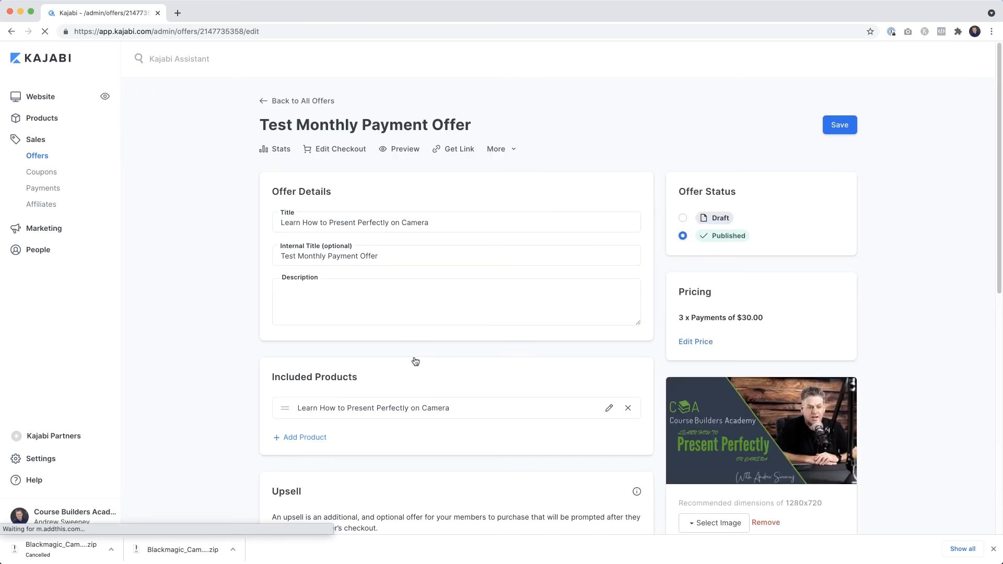
pyautogui.click(459, 149)
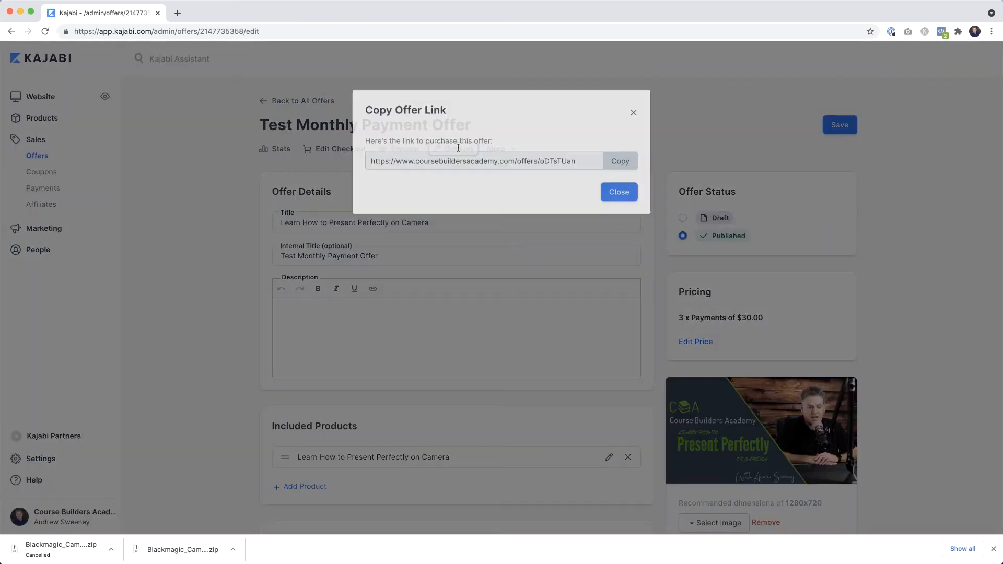
pyautogui.click(620, 166)
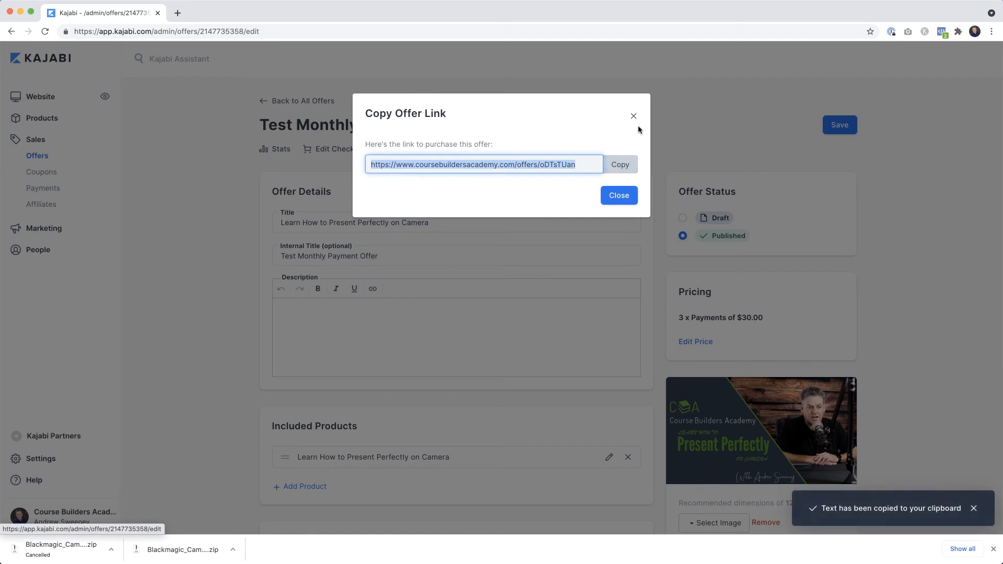
pyautogui.click(627, 197)
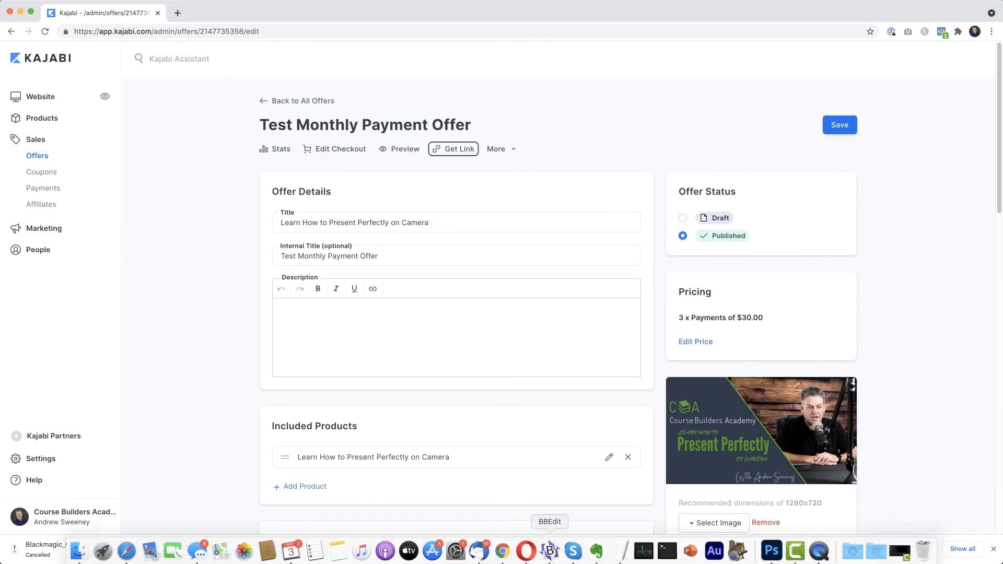
# Switch to BBEdit and paste the copied offer link under a "Monthly" heading in the blank untitled document.
pyautogui.click(555, 551)
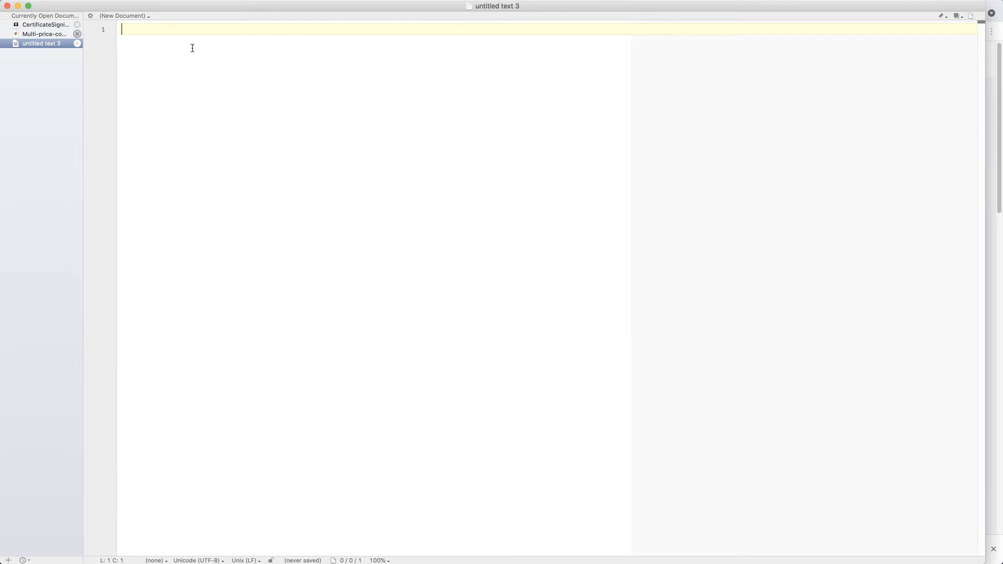
pyautogui.write('Monthly')
pyautogui.press('Return')
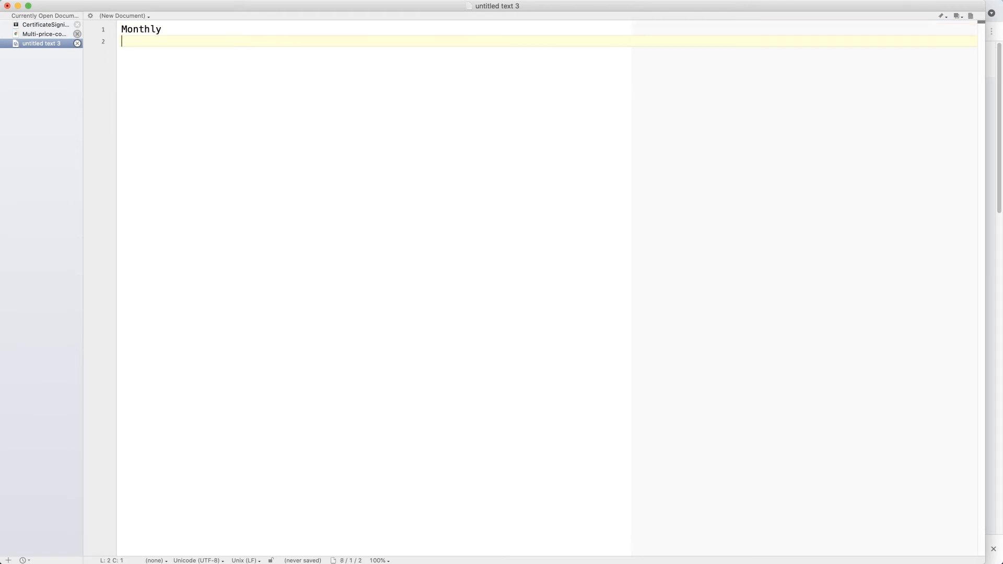
pyautogui.press('super+v')
# Return to Kajabi, open the "Learn How to Present Perfectly on Camera - $200 Single Payment" offer, and copy its purchase link.
pyautogui.press('super+Tab')
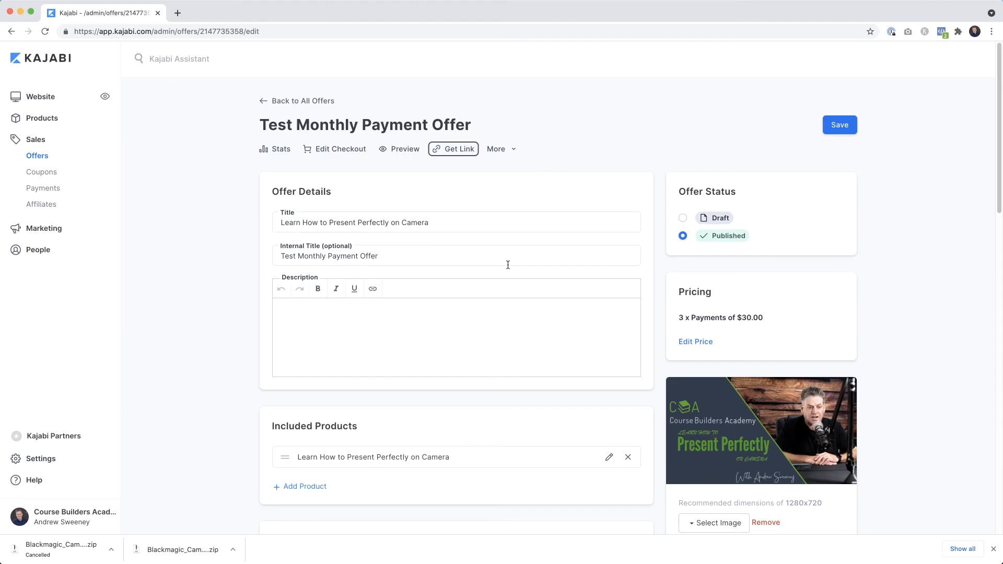
pyautogui.click(39, 155)
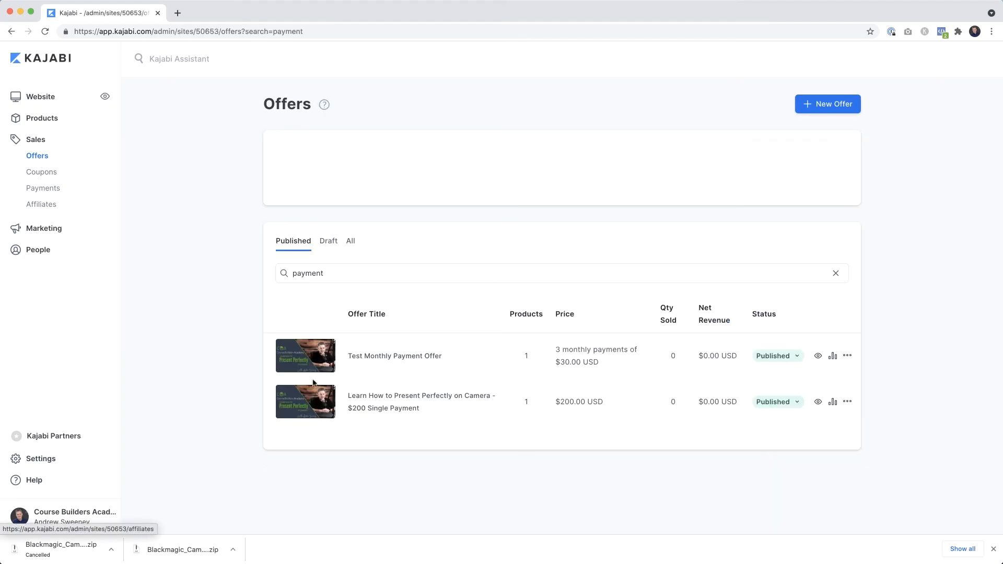
pyautogui.click(392, 399)
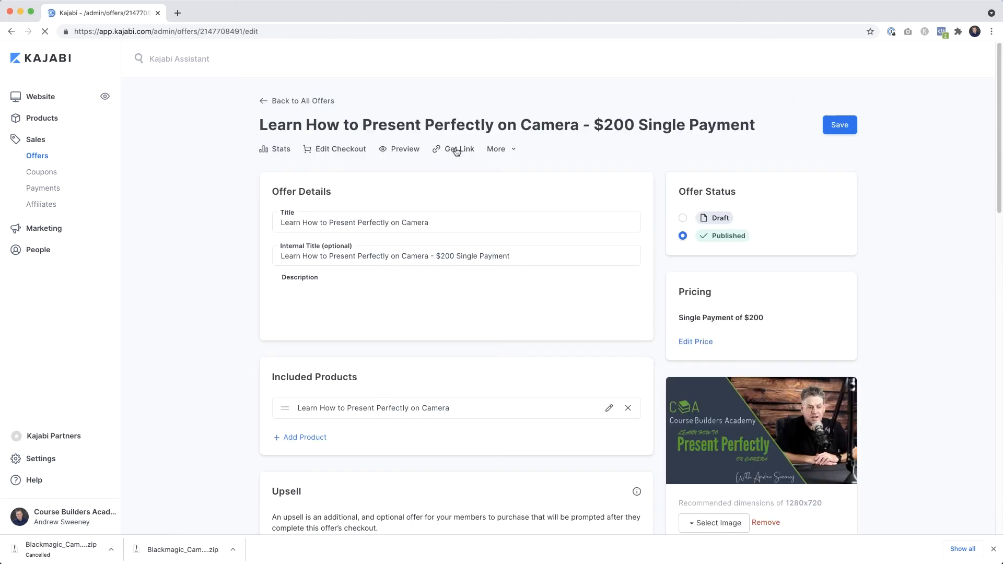
pyautogui.click(456, 150)
pyautogui.click(622, 165)
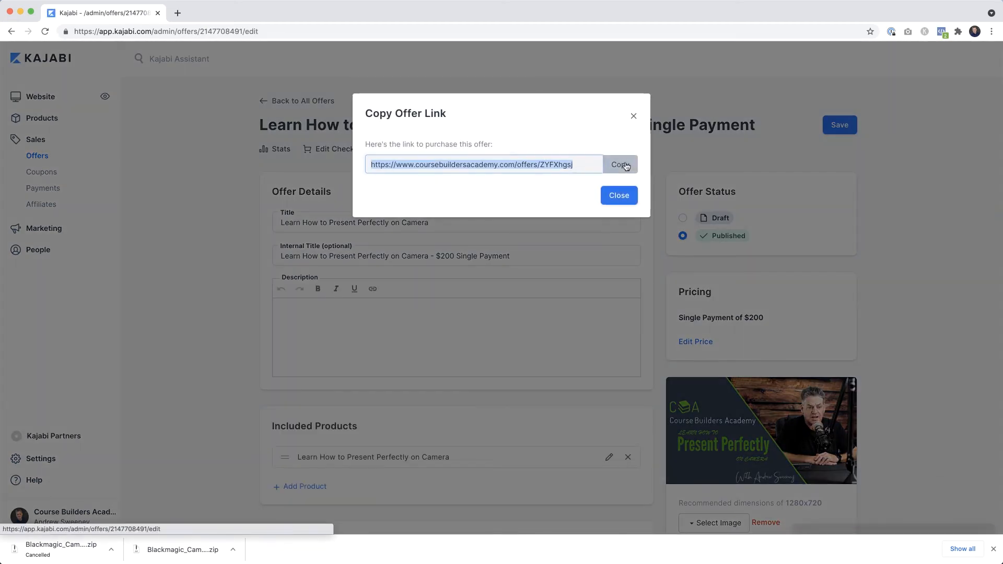
pyautogui.click(618, 196)
# Switch to BBEdit and add a "Single" heading below the monthly link, with the copied single payment link under it.
pyautogui.click(544, 550)
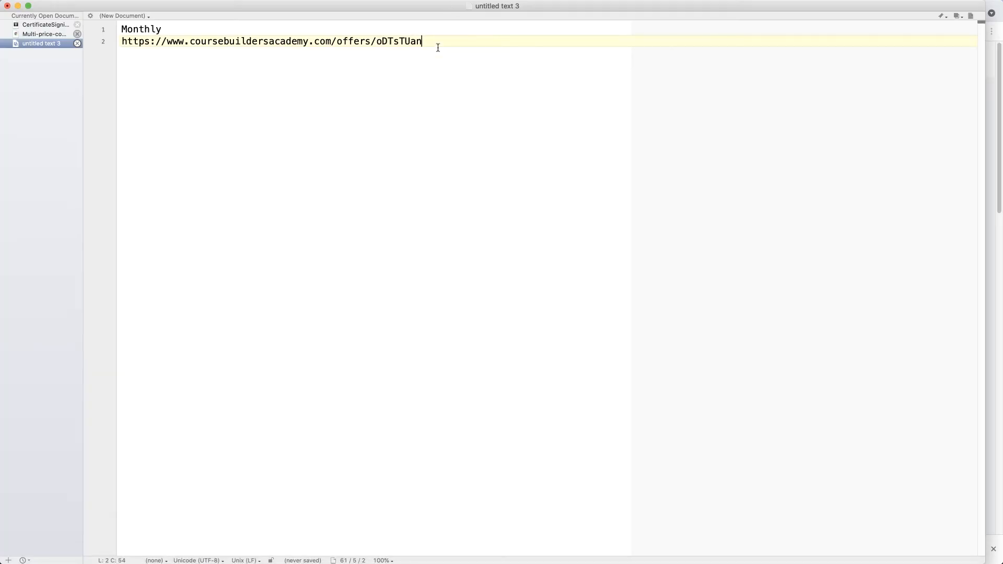
pyautogui.press('Return')
pyautogui.press('Return')
pyautogui.write('Single')
pyautogui.press('Return')
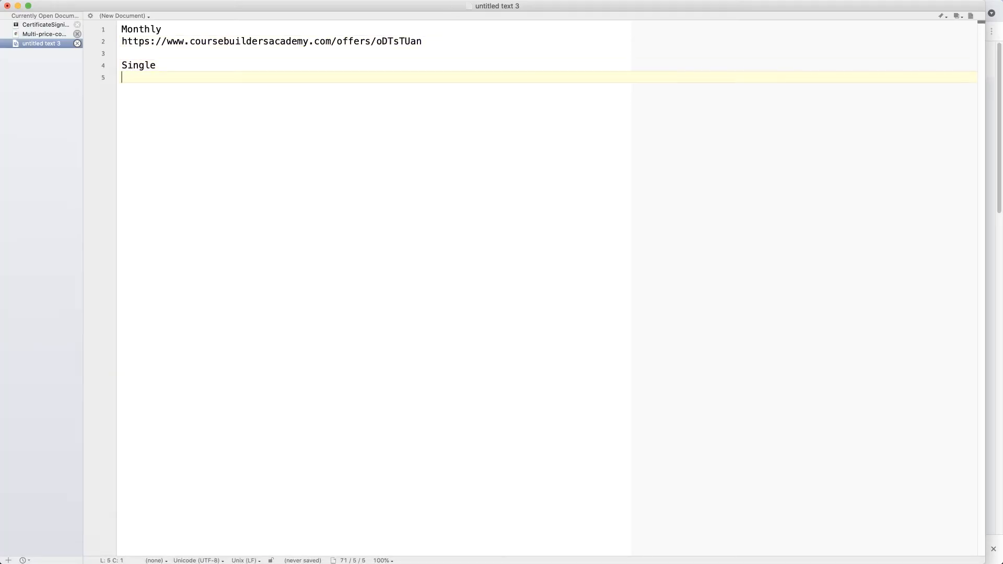
pyautogui.press('super+v')
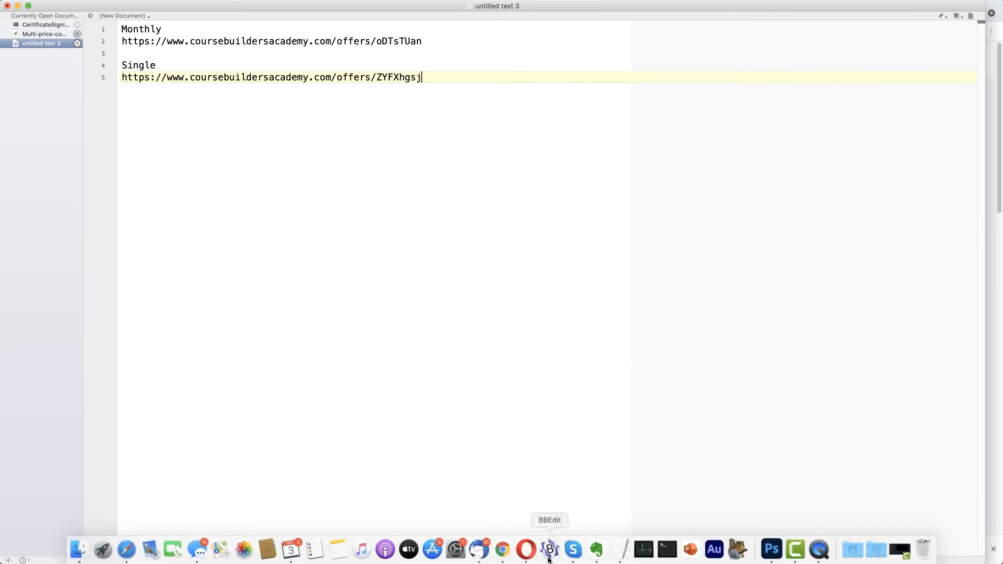
pyautogui.click(550, 555)
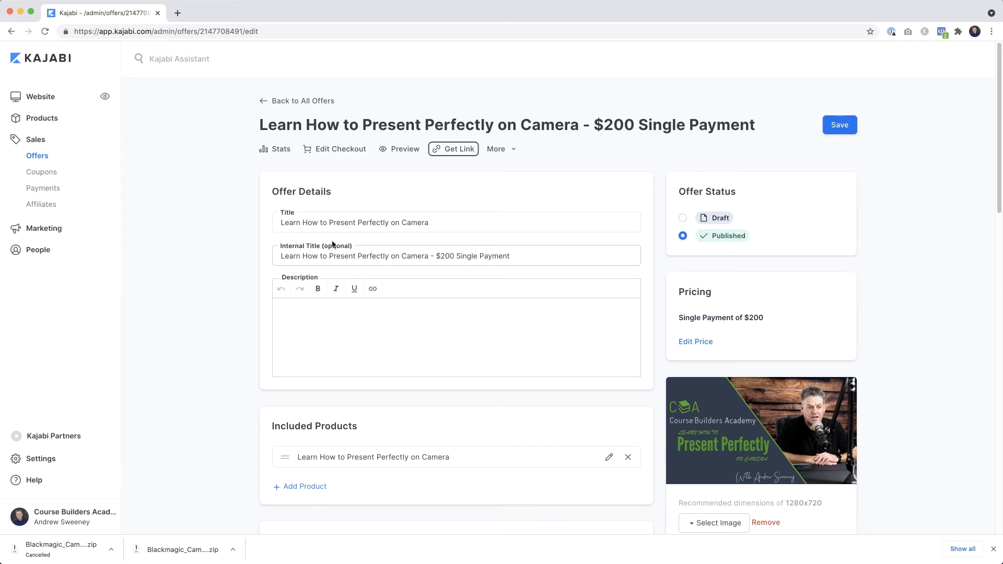
# Open the single payment offer's checkout editor in Kajabi, then select and copy the checkout page link block from Multi-price-code.html in BBEdit.
pyautogui.click(348, 152)
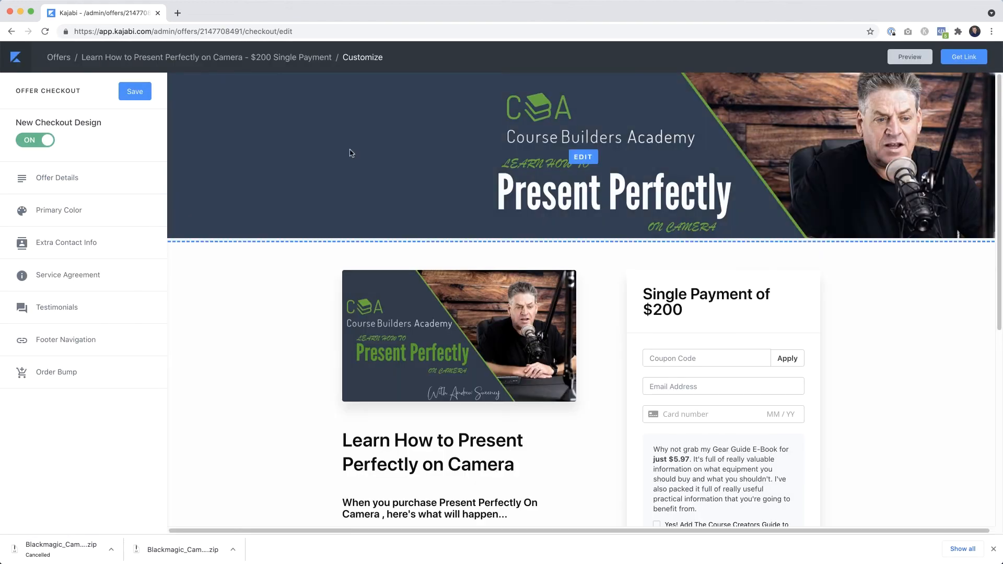
pyautogui.scroll(-6, 520, 323)
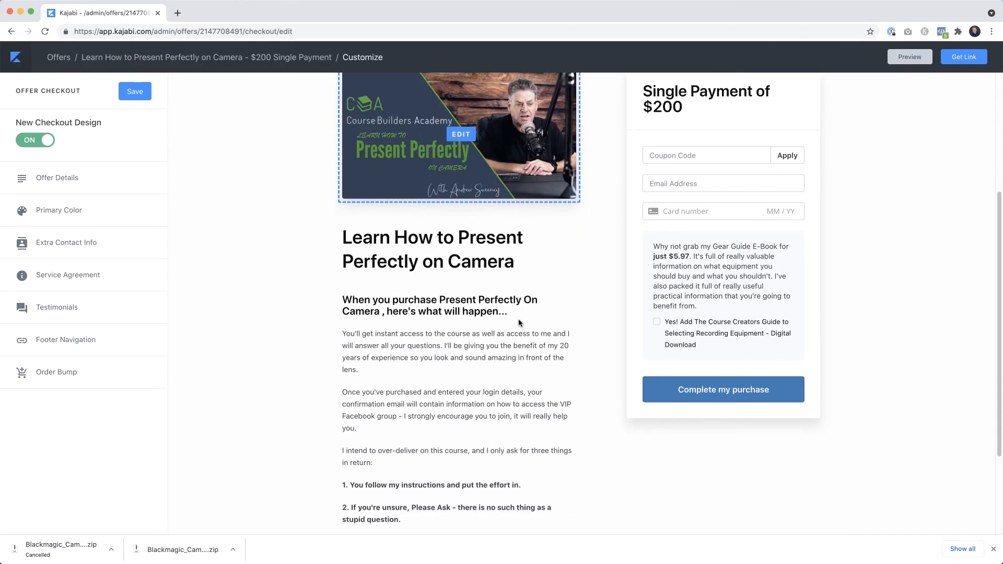
pyautogui.click(465, 296)
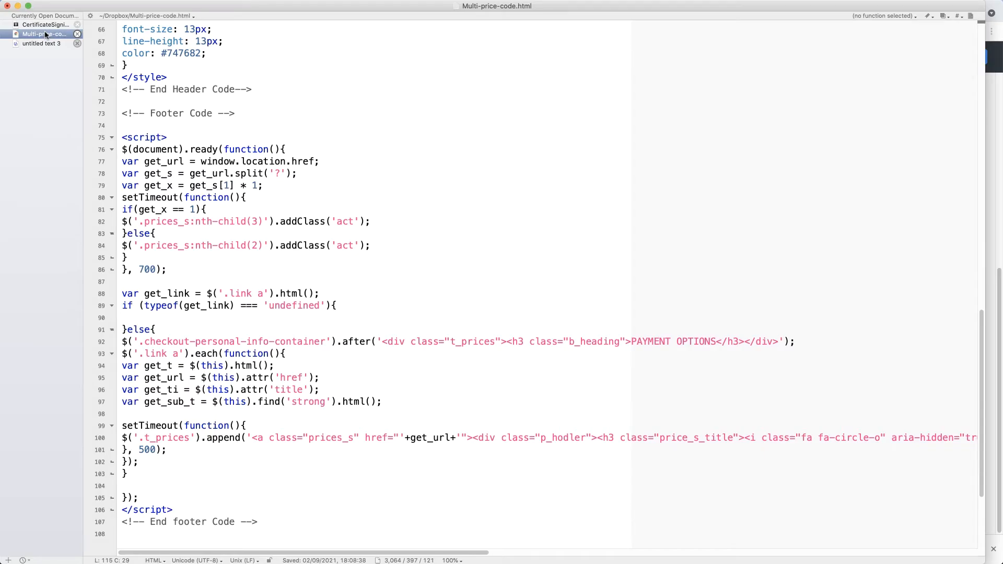
pyautogui.scroll(-5, 357, 162)
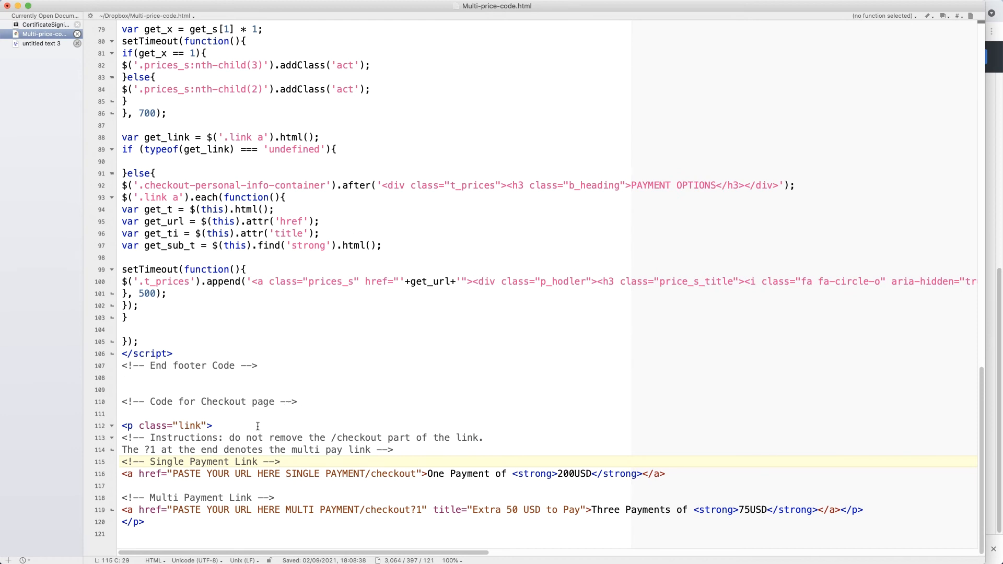
pyautogui.moveTo(149, 522); pyautogui.dragTo(117, 432)
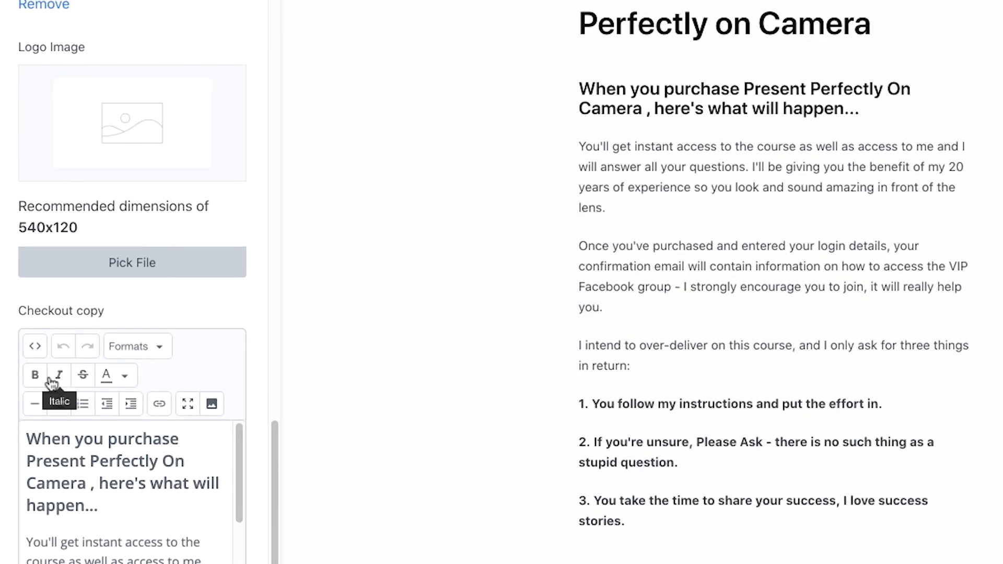
# Open the Checkout copy's source code in Kajabi and paste the copied link block on a new line after the last paragraph.
pyautogui.click(35, 346)
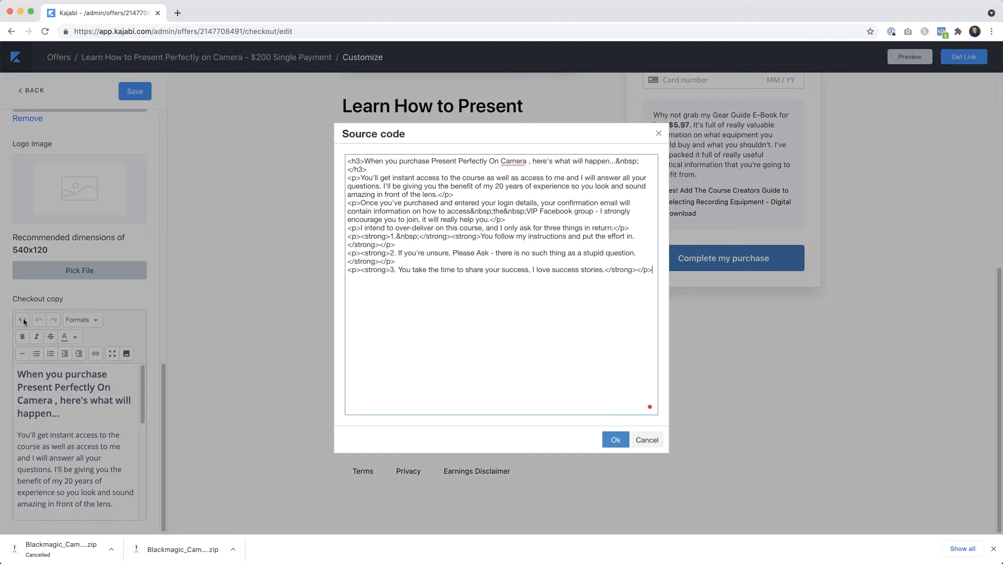
pyautogui.click(657, 272)
pyautogui.press('Return')
pyautogui.press('super+v')
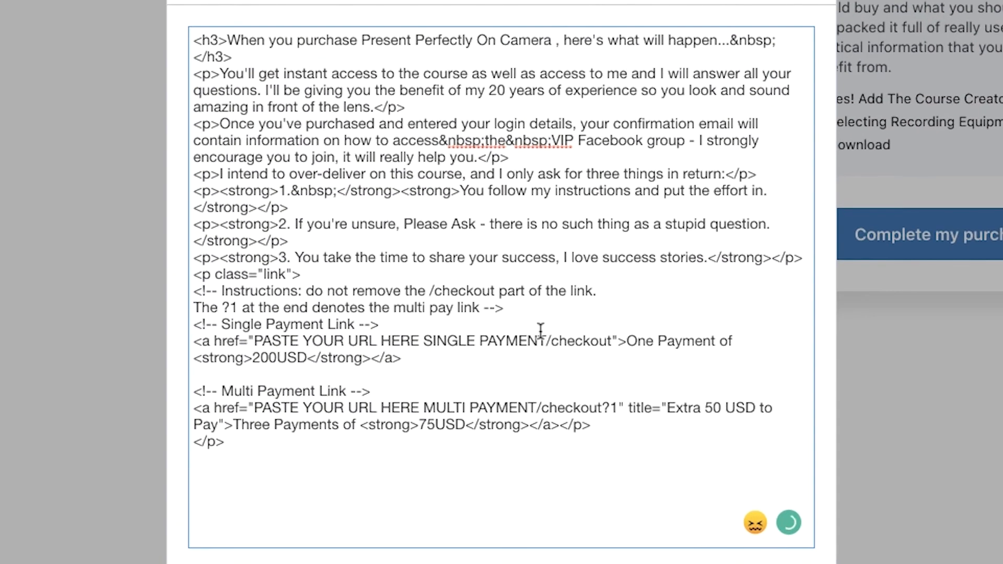
# Examine the single and multi payment URL placeholders in the pasted code, and which parts of the links, /checkout and /checkout?1, must stay.
pyautogui.moveTo(545, 339); pyautogui.dragTo(252, 343)
pyautogui.click(433, 374)
pyautogui.moveTo(538, 407); pyautogui.dragTo(257, 400)
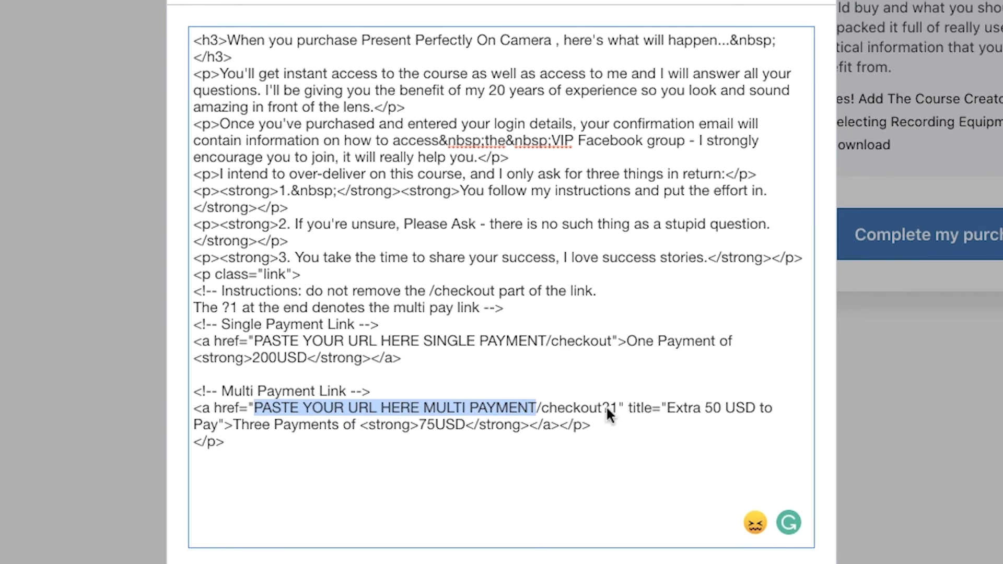
pyautogui.click(537, 408)
pyautogui.moveTo(537, 408); pyautogui.dragTo(282, 410)
pyautogui.click(448, 408)
pyautogui.moveTo(486, 409); pyautogui.dragTo(339, 410)
pyautogui.moveTo(261, 408); pyautogui.dragTo(254, 409)
pyautogui.moveTo(538, 343); pyautogui.dragTo(381, 345)
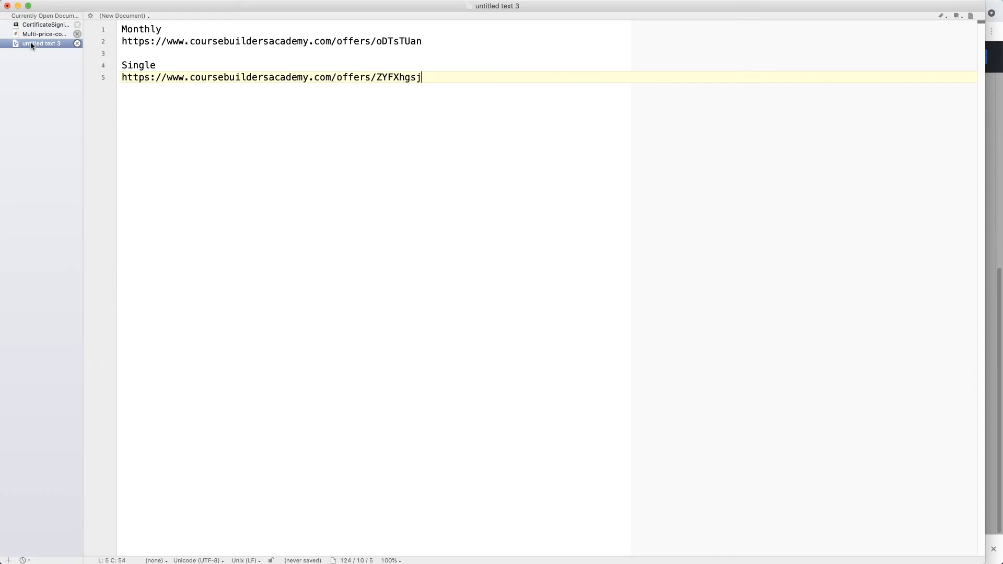
# Copy the Monthly link from the BBEdit notes and paste it over PASTE YOUR URL HERE MULTI PAYMENT in Kajabi's source code, keeping /checkout?1.
pyautogui.click(305, 50)
pyautogui.moveTo(429, 45); pyautogui.dragTo(121, 42)
pyautogui.press('super+c')
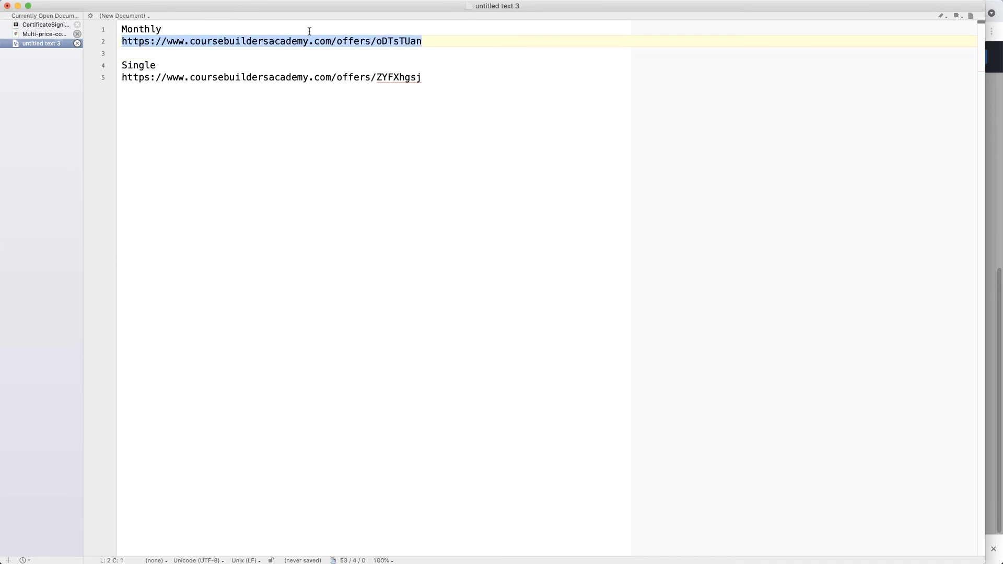
pyautogui.press('super+Tab')
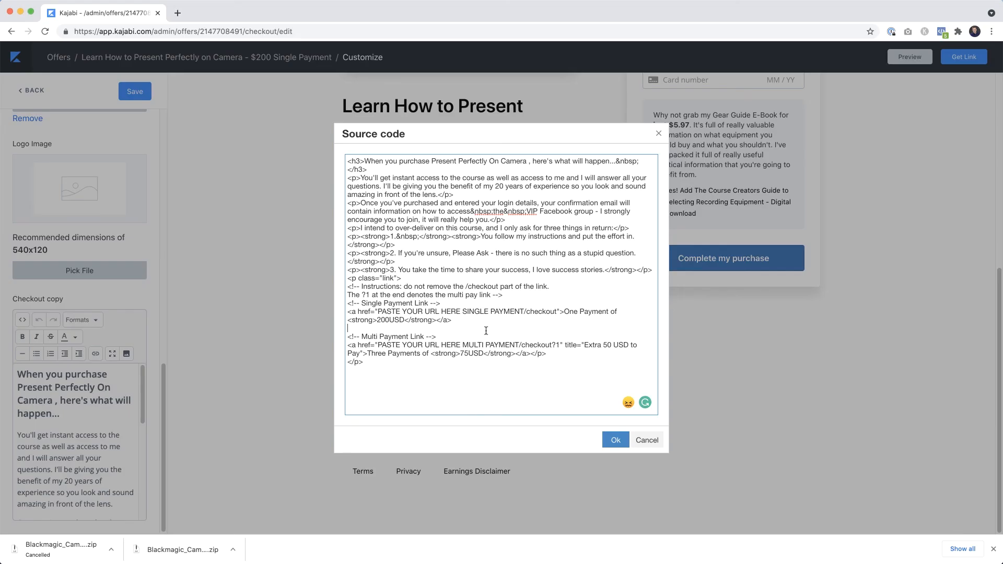
pyautogui.moveTo(519, 342); pyautogui.dragTo(375, 345)
pyautogui.press('super+v')
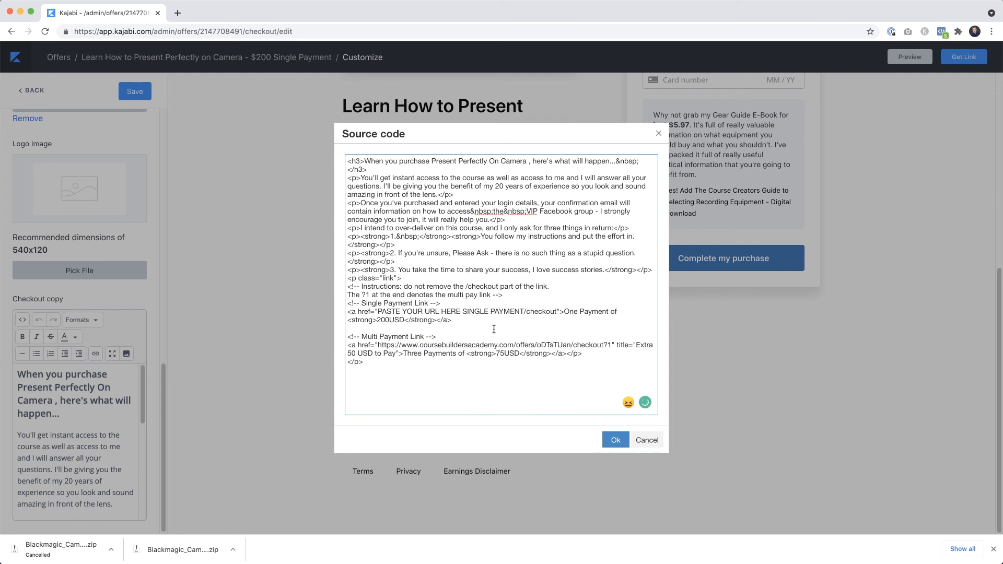
# Copy the Single link from the BBEdit notes and paste it over PASTE YOUR URL HERE SINGLE PAYMENT in Kajabi's source code, keeping /checkout.
pyautogui.press('super+Tab')
pyautogui.moveTo(421, 77); pyautogui.dragTo(123, 78)
pyautogui.press('super+c')
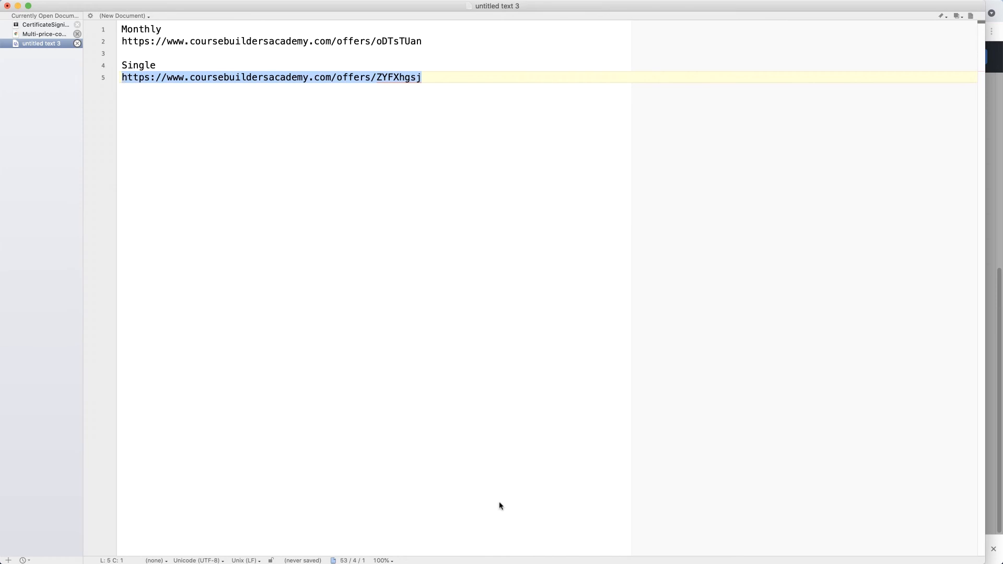
pyautogui.press('super+Tab')
pyautogui.moveTo(524, 312); pyautogui.dragTo(377, 314)
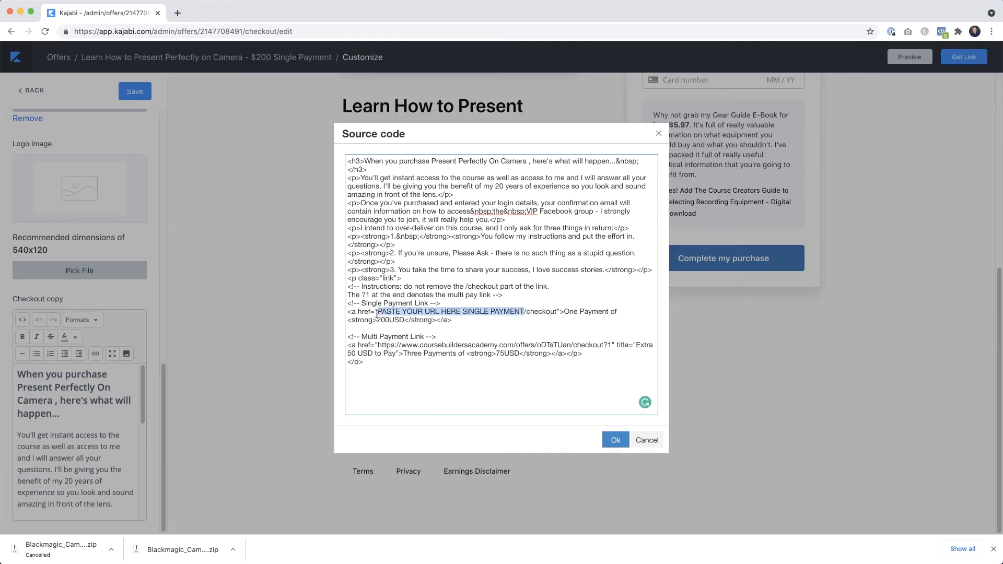
pyautogui.press('super+v')
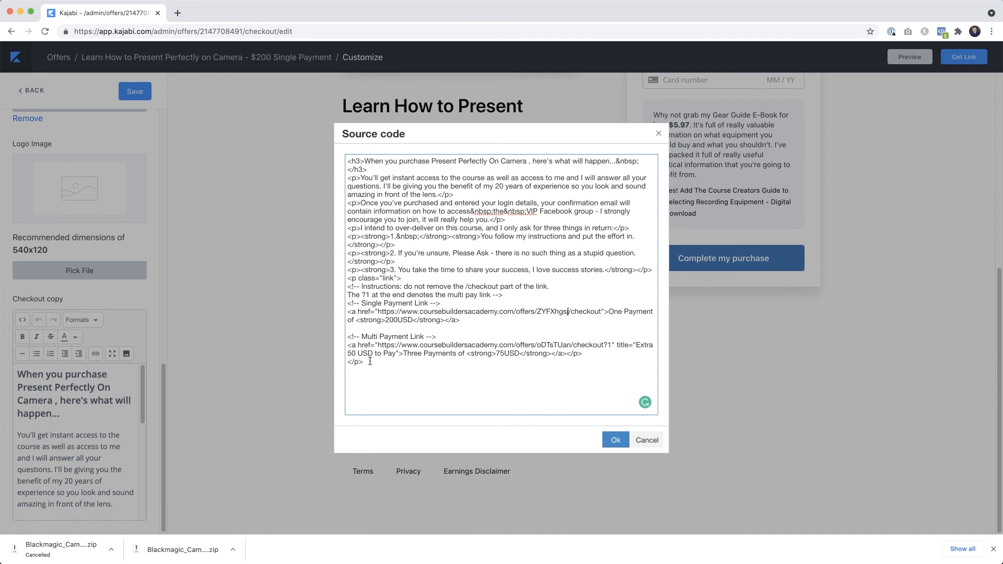
# Copy the completed link block from the source code, then apply the code and save the single payment checkout.
pyautogui.moveTo(370, 361); pyautogui.dragTo(337, 281)
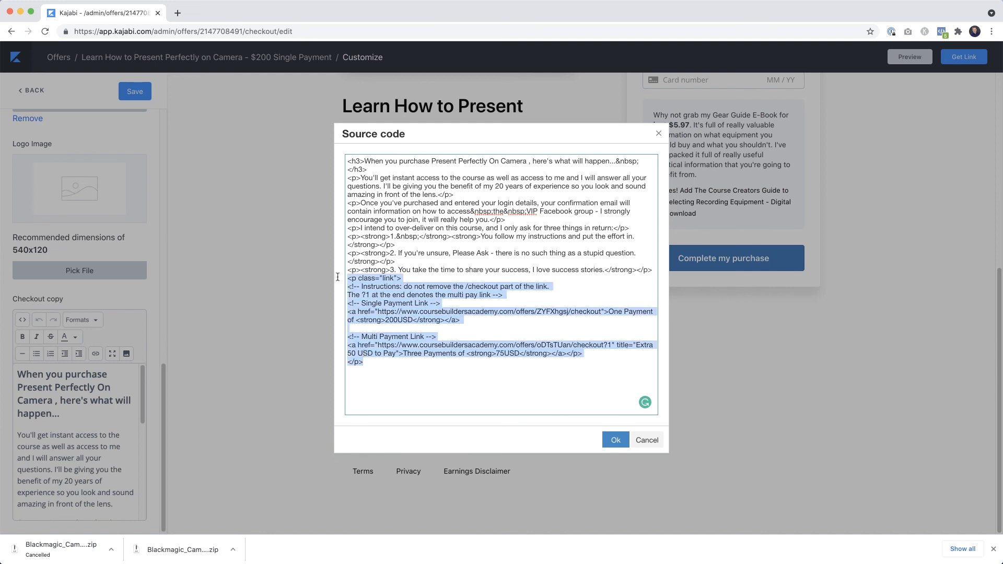
pyautogui.click(615, 440)
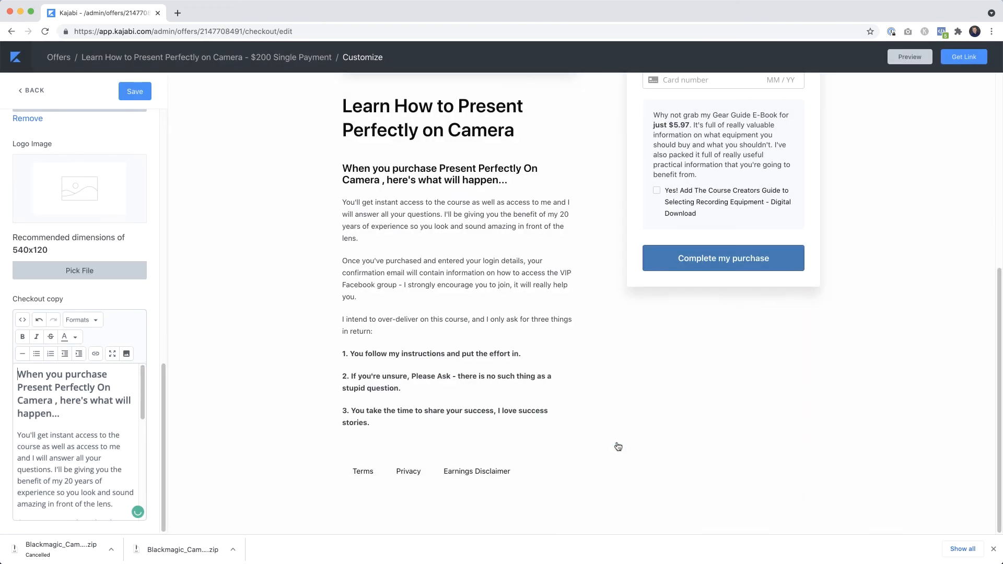
pyautogui.click(131, 92)
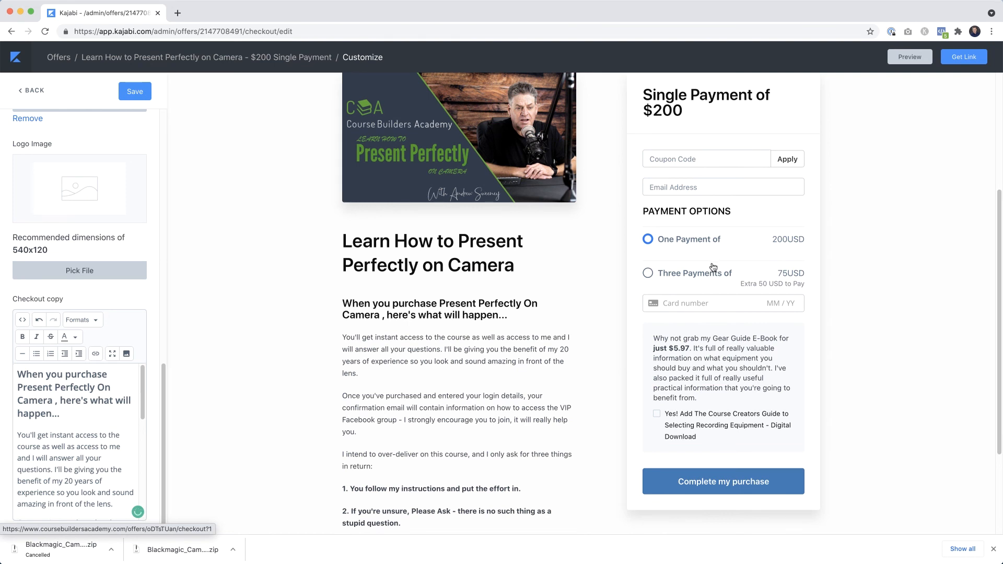
# Return to the offers list and open the Test Monthly Payment Offer's checkout editor with its checkout copy ready for editing.
pyautogui.click(59, 58)
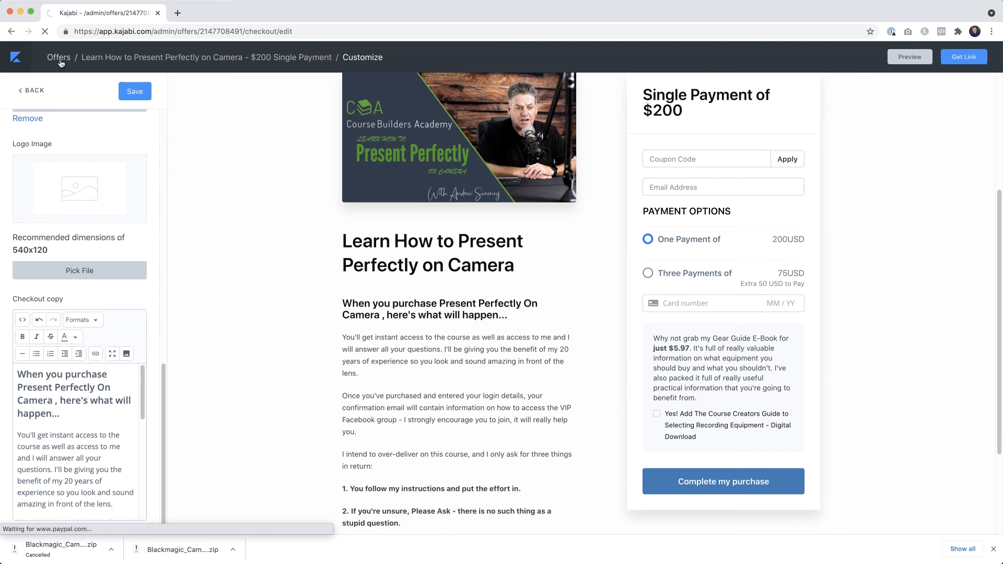
pyautogui.click(383, 407)
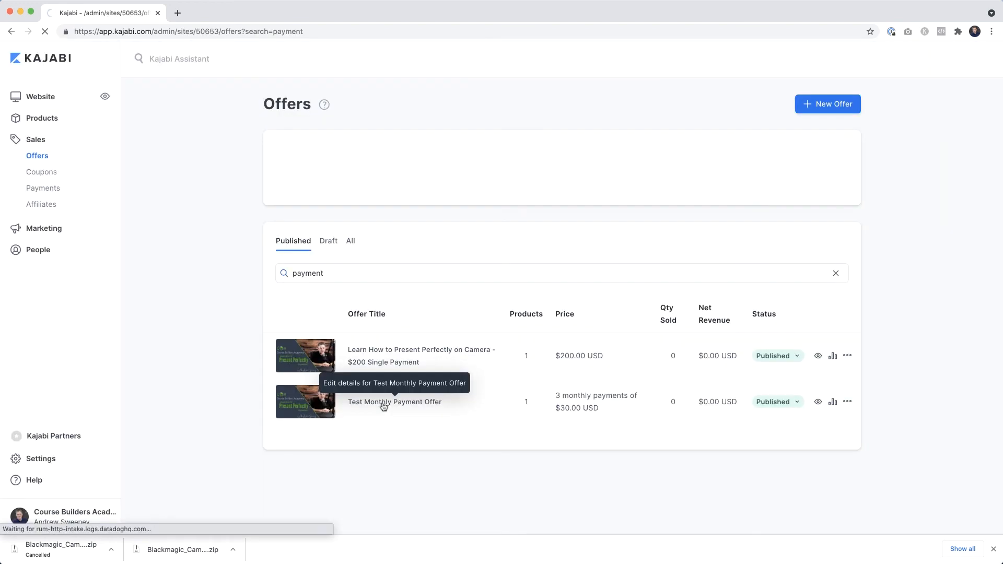
pyautogui.click(345, 150)
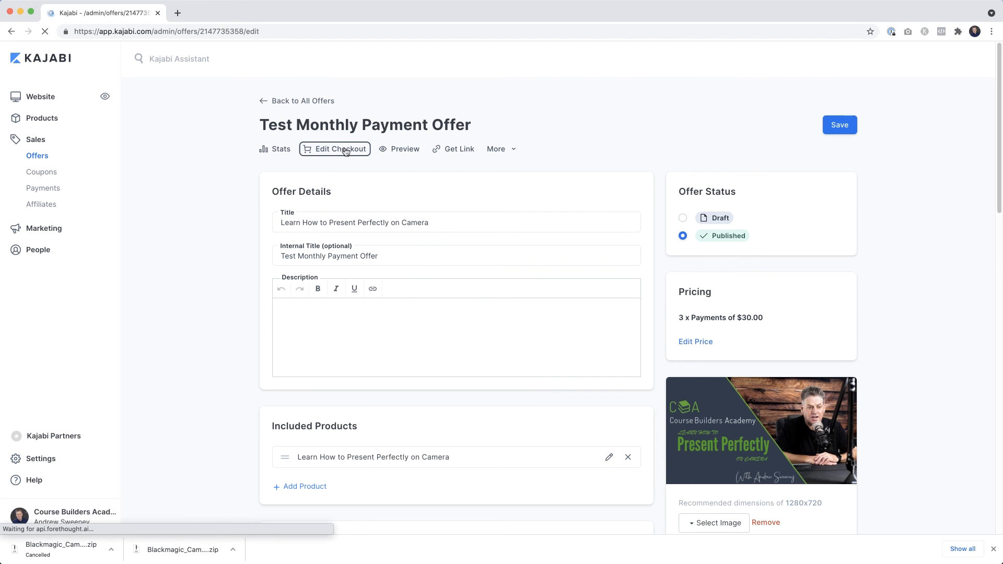
pyautogui.scroll(-5, 359, 166)
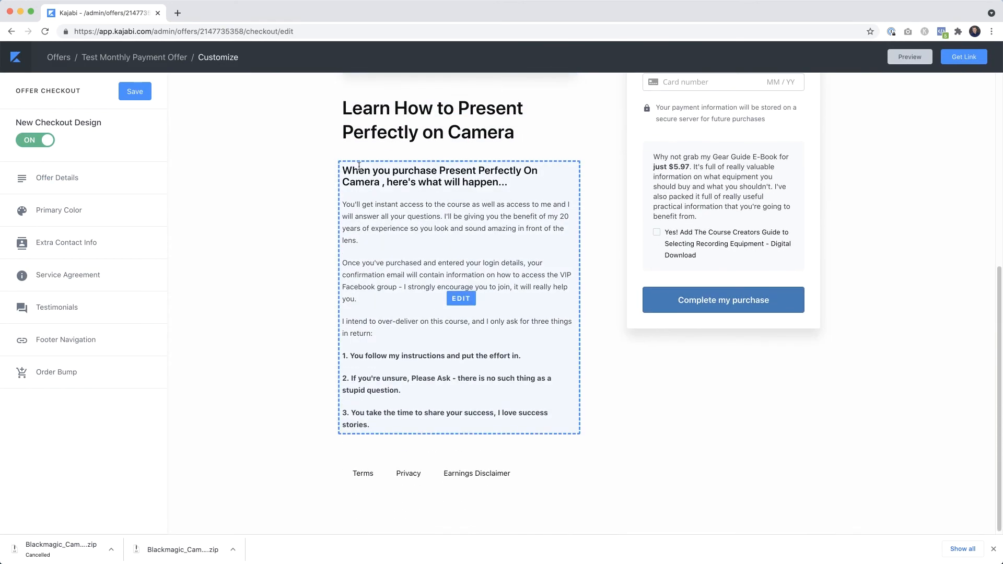
pyautogui.click(461, 299)
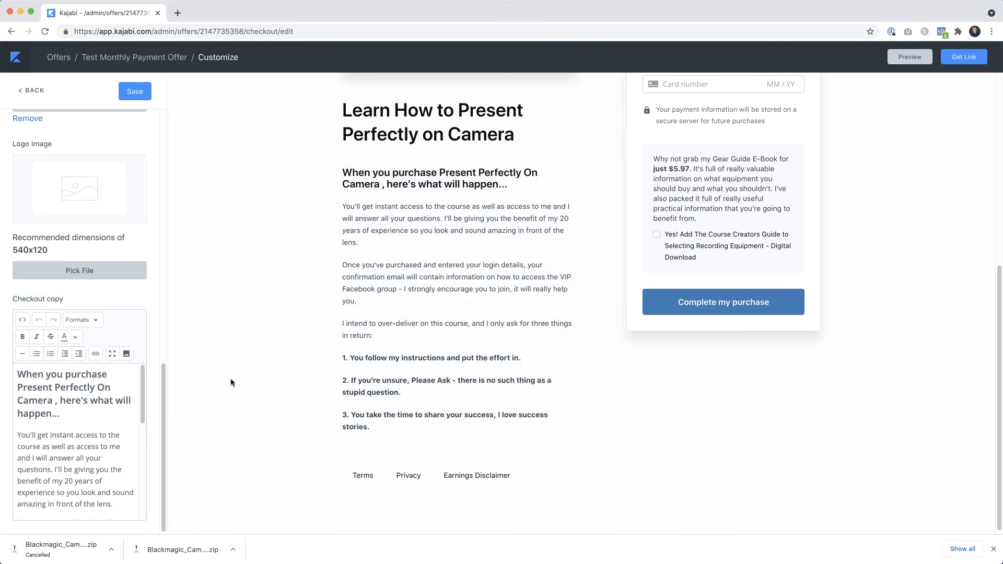
# Paste the copied link block on a new line after the last paragraph of the Checkout copy's source code, apply it and save the checkout.
pyautogui.scroll(-2, 78, 418)
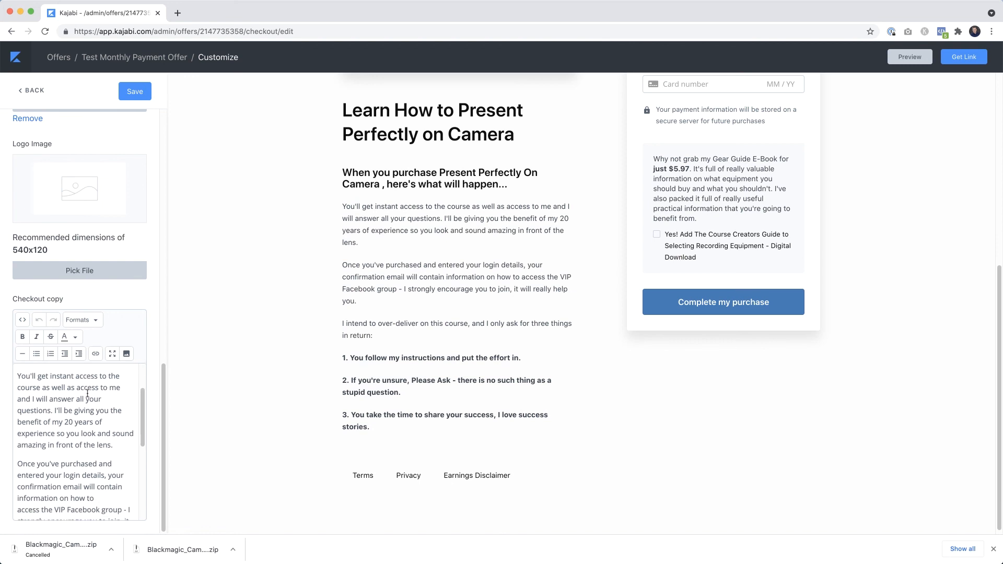
pyautogui.click(22, 321)
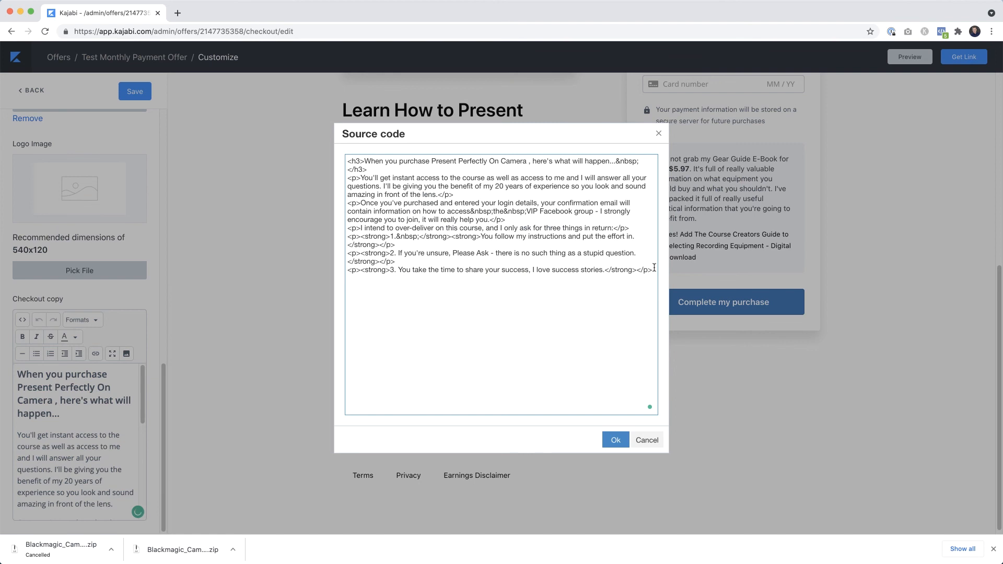
pyautogui.press('super+v')
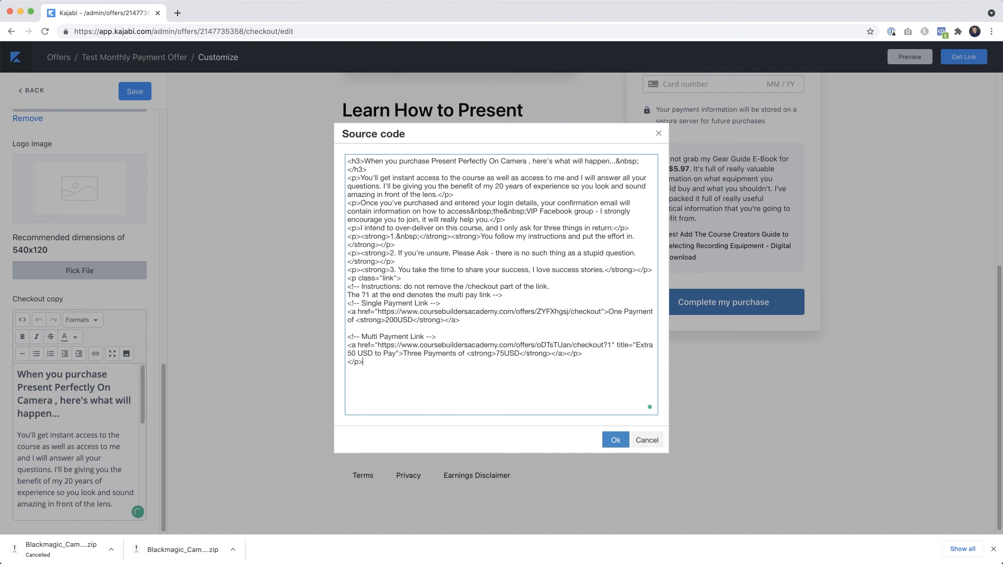
pyautogui.click(615, 440)
pyautogui.click(134, 92)
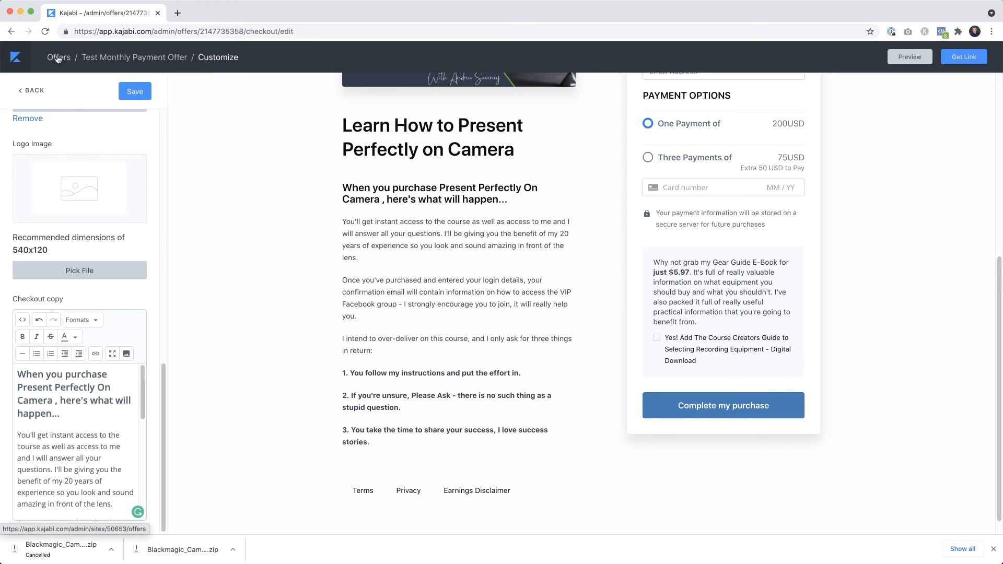
# Preview the $200 Single Payment offer's checkout and test switching to Three Payments and back to One Payment.
pyautogui.click(57, 57)
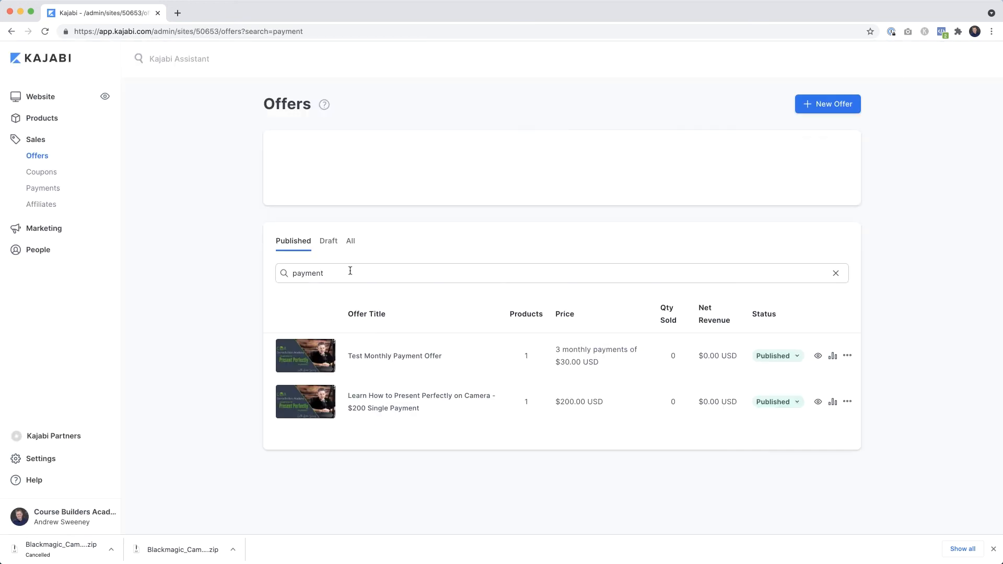
pyautogui.click(403, 401)
pyautogui.click(410, 150)
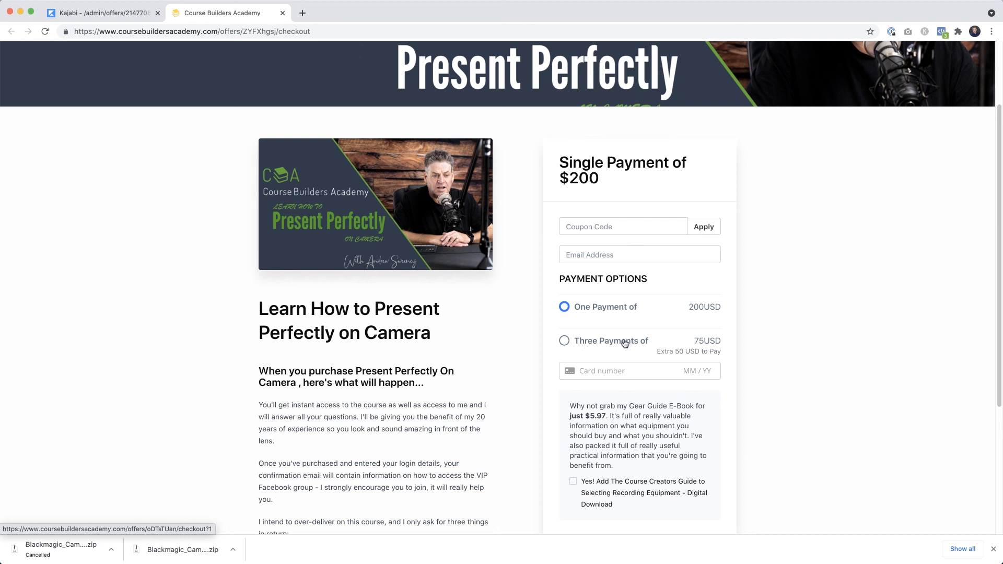
pyautogui.click(565, 343)
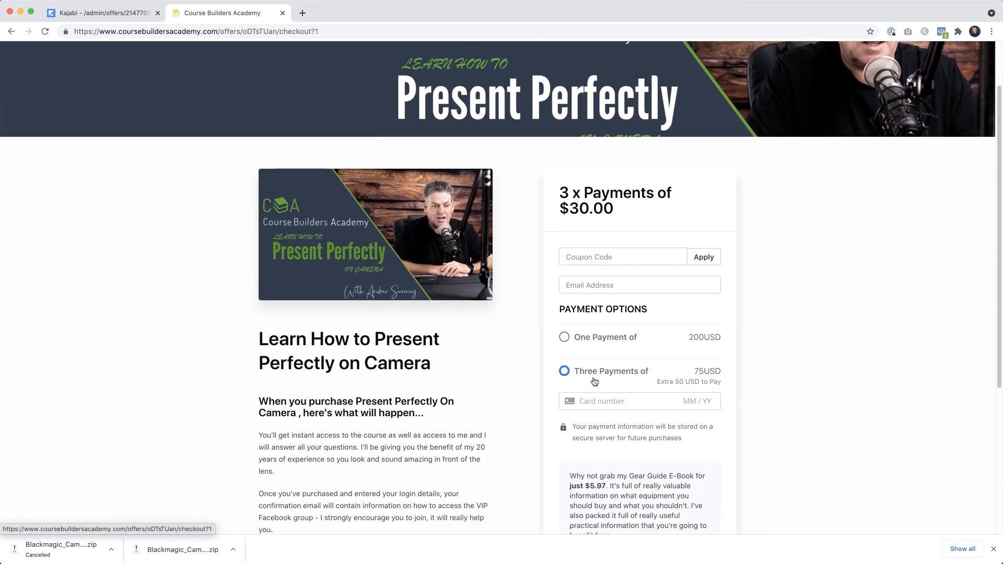
pyautogui.click(565, 338)
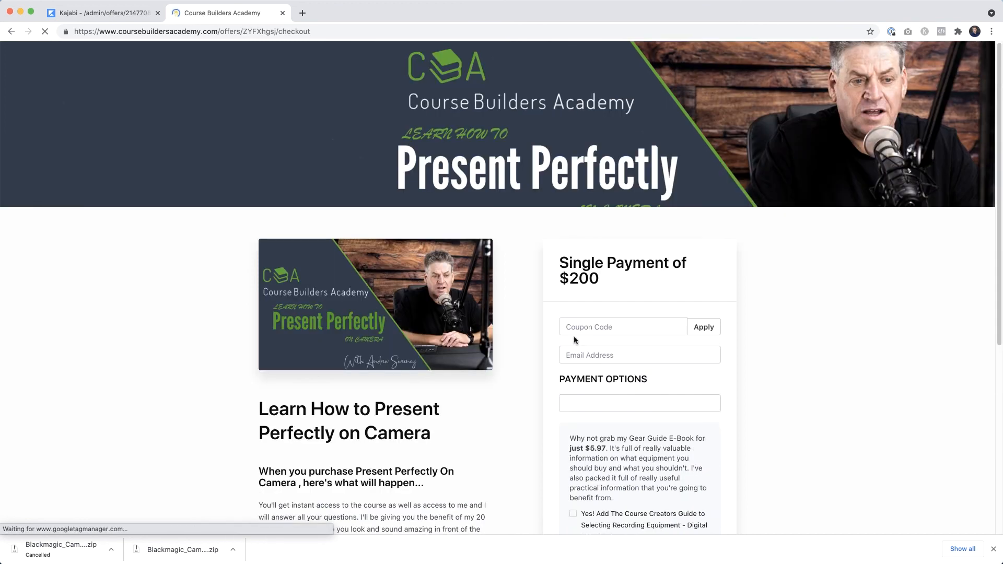